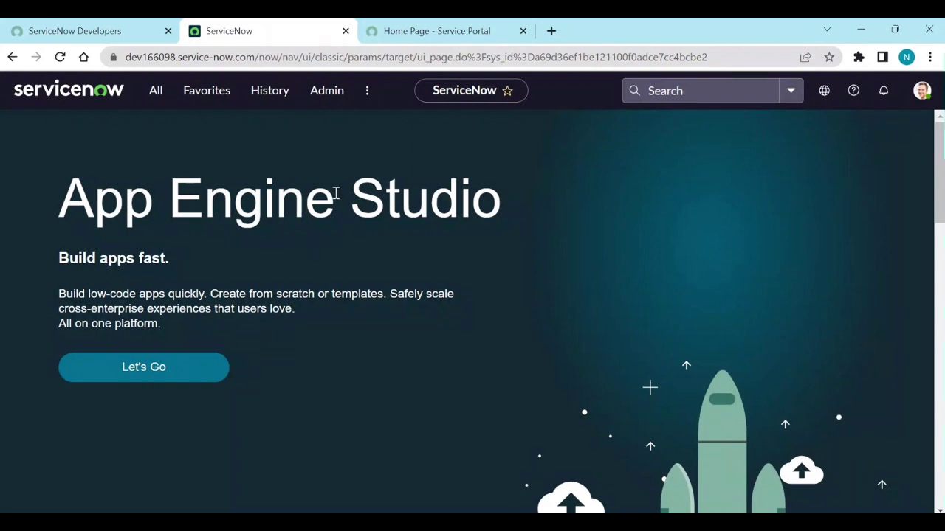
# Step: Search the Service Portal for 'Apple iPhone 13', open the item, and answer Yes to replacement
pyautogui.click(401, 38)
pyautogui.click(260, 284)
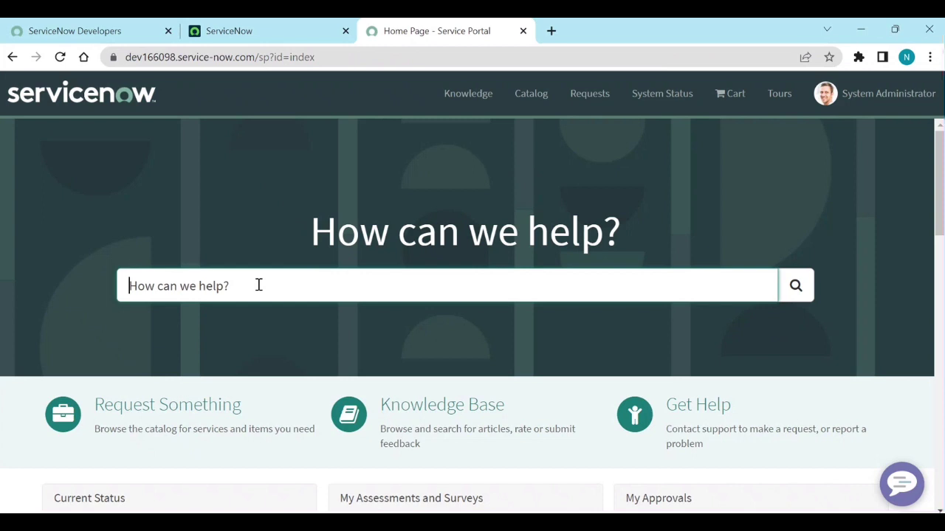
pyautogui.write('Apple iPhone 13')
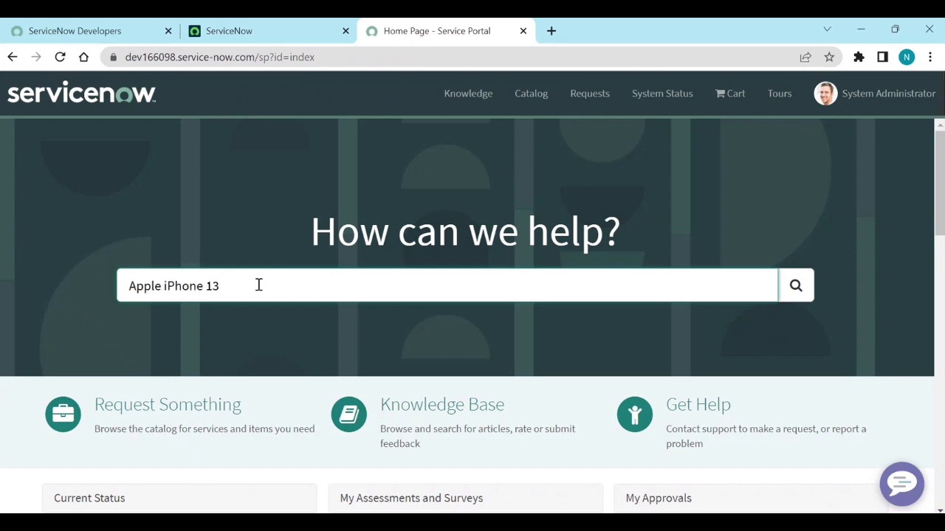
pyautogui.press('Return')
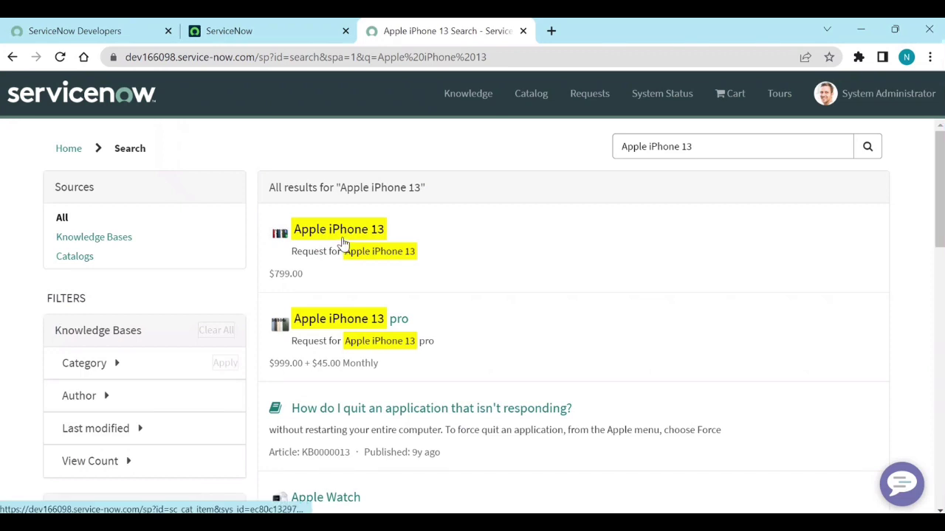
pyautogui.click(341, 242)
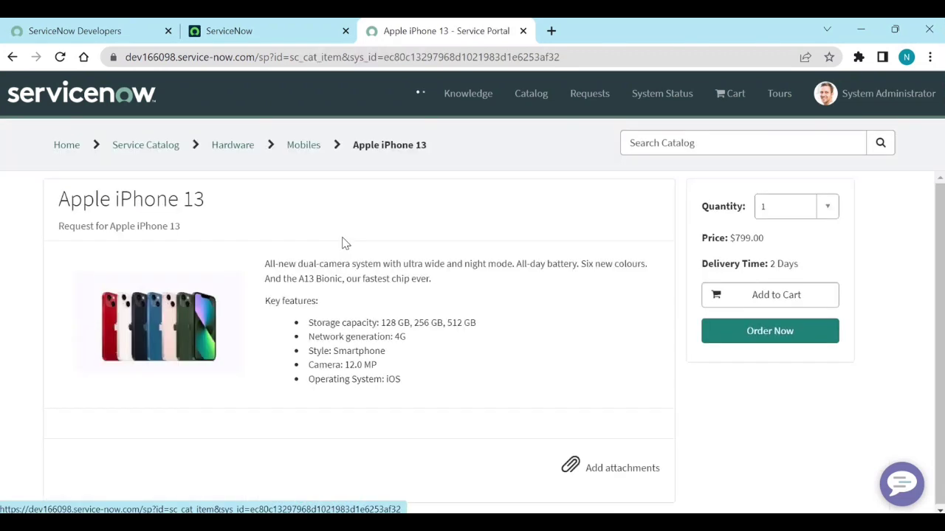
pyautogui.scroll(-3, 342, 242)
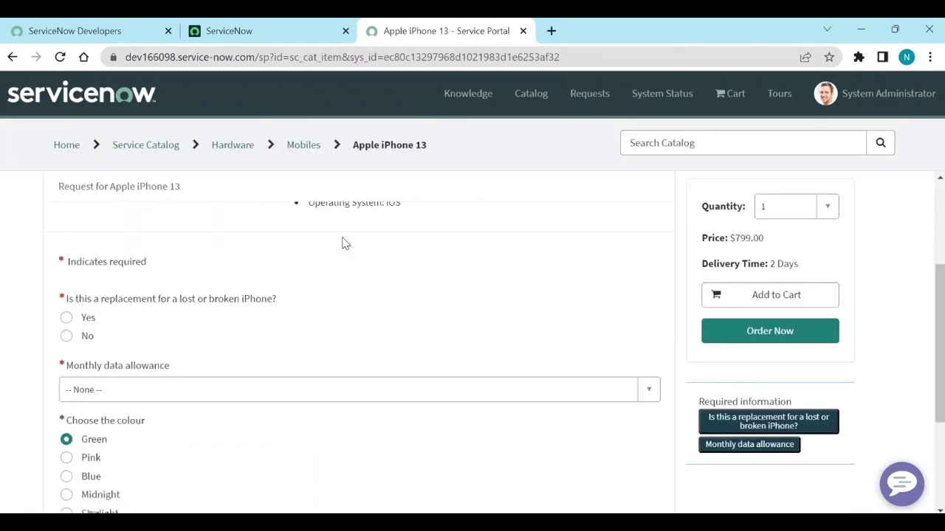
pyautogui.click(67, 317)
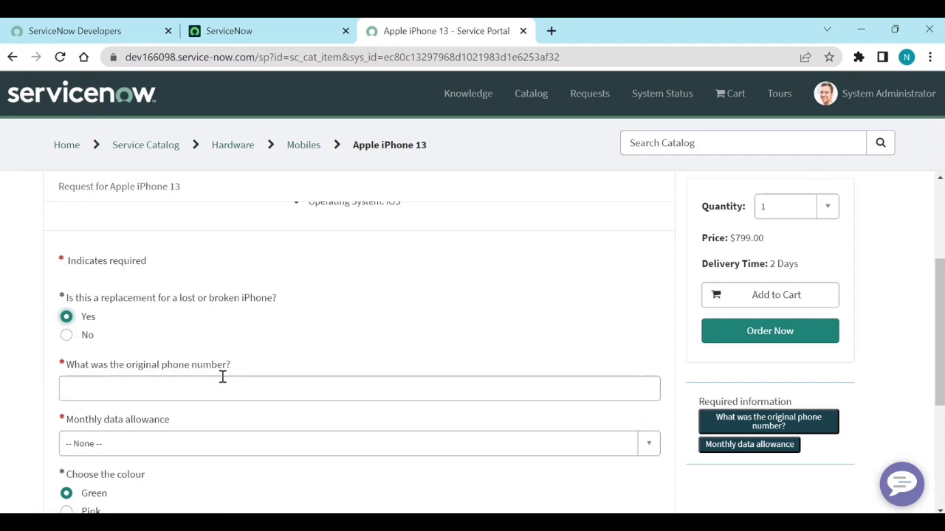
pyautogui.click(190, 389)
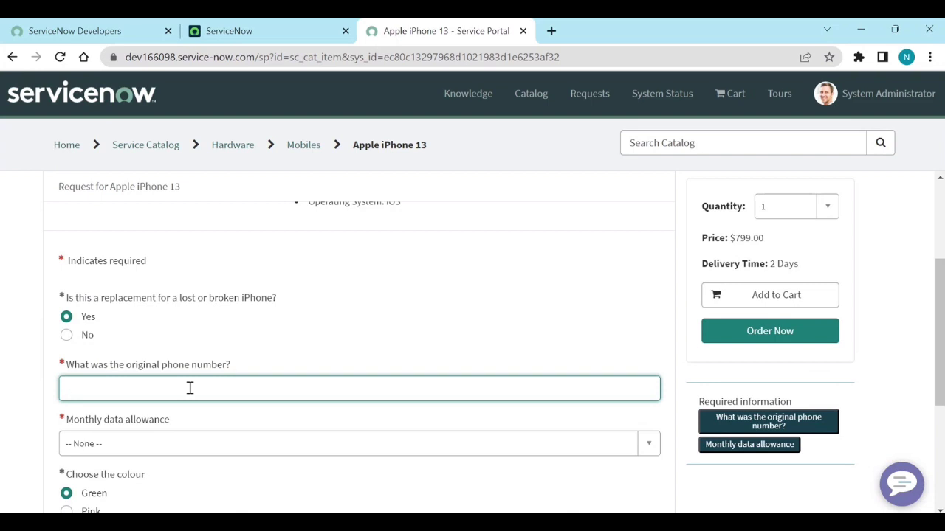
pyautogui.write('fnjfajf')
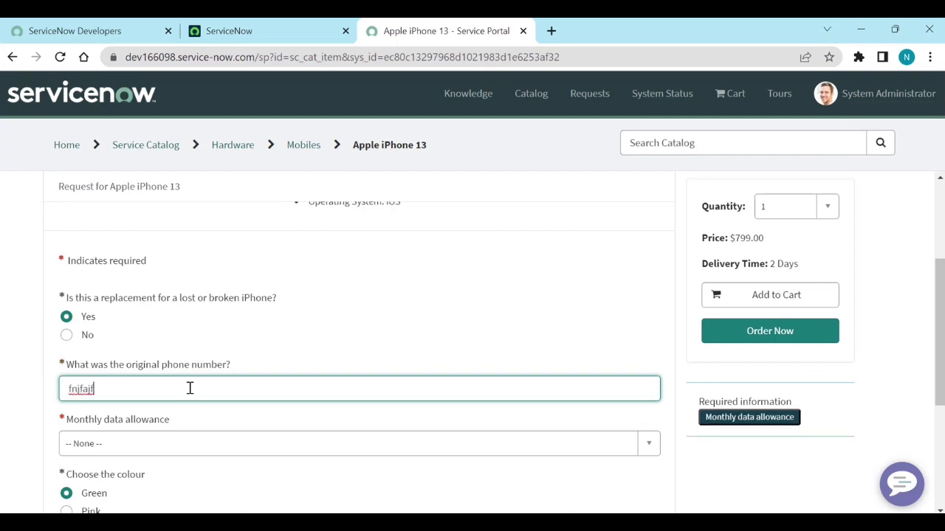
pyautogui.write('12134')
pyautogui.hotkey('ctrl', 'a')
pyautogui.press('BackSpace')
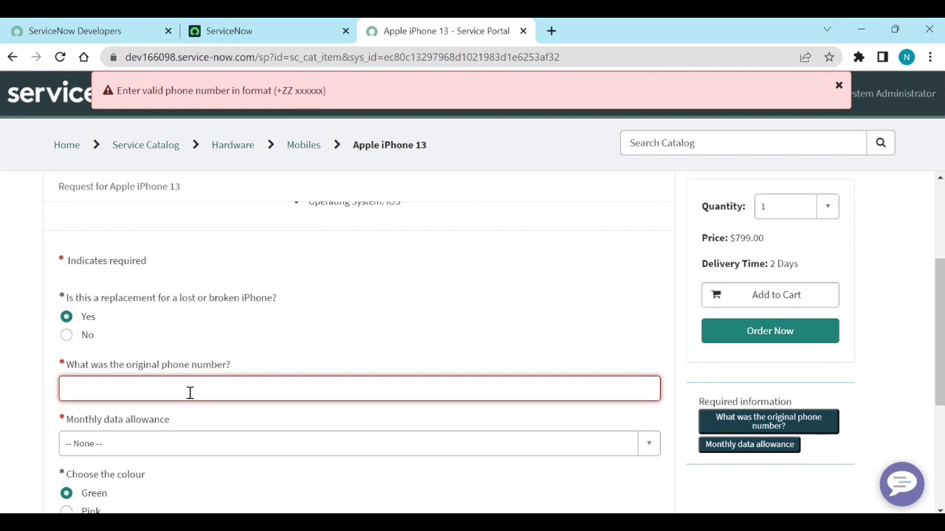
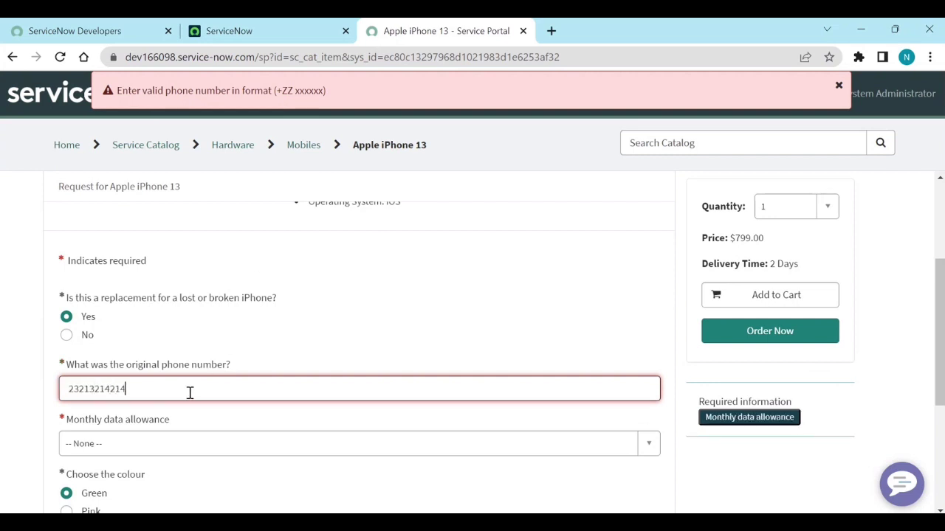
pyautogui.hotkey('ctrl', 'a')
pyautogui.press('BackSpace')
pyautogui.click(840, 89)
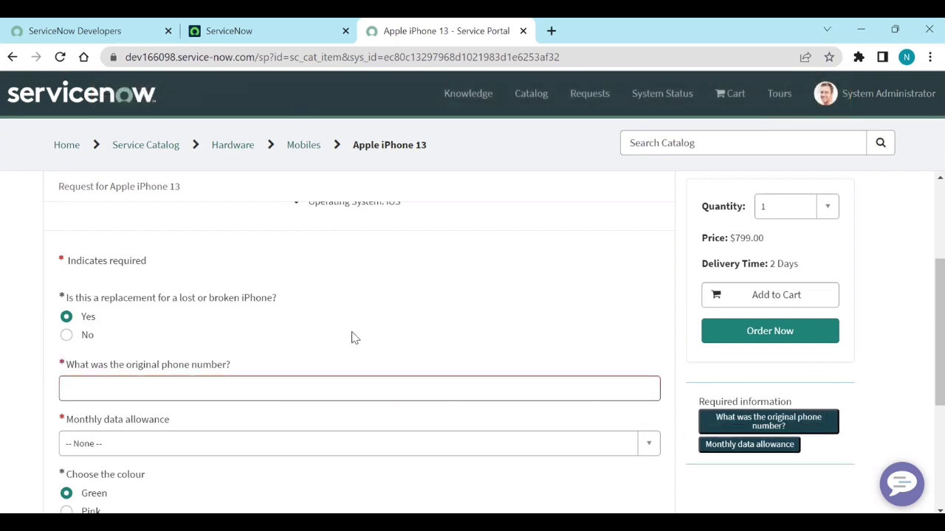
# Step: Enter '122344455' without a plus and dismiss the resulting +ZZ xxxxxx format warning
pyautogui.click(166, 396)
pyautogui.write('122344455')
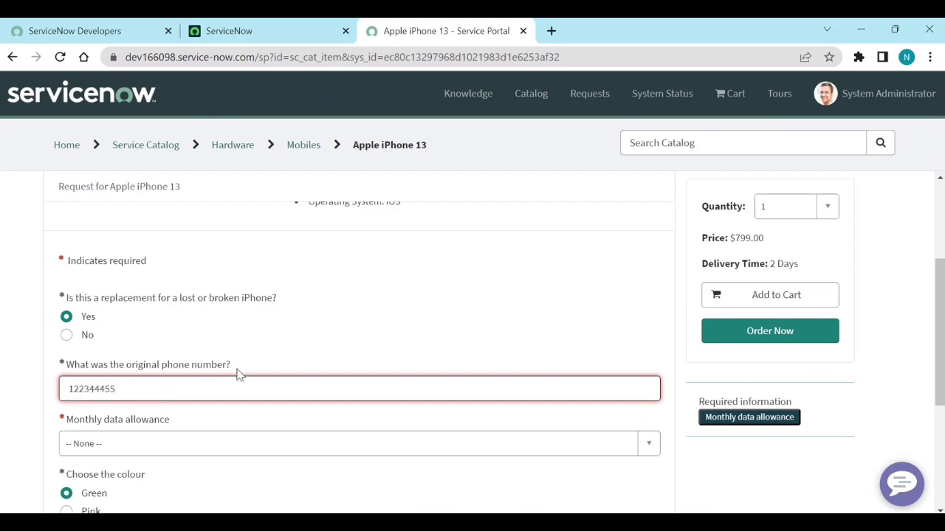
pyautogui.click(270, 363)
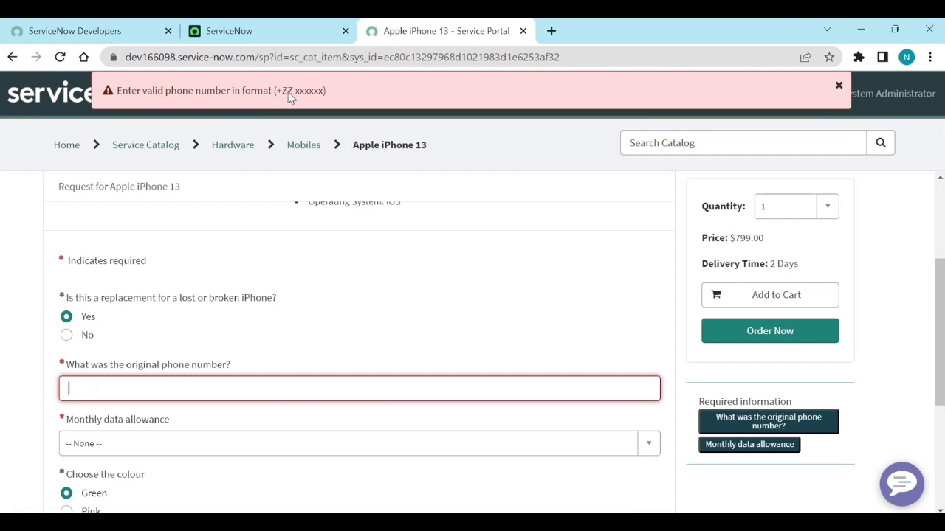
pyautogui.click(837, 86)
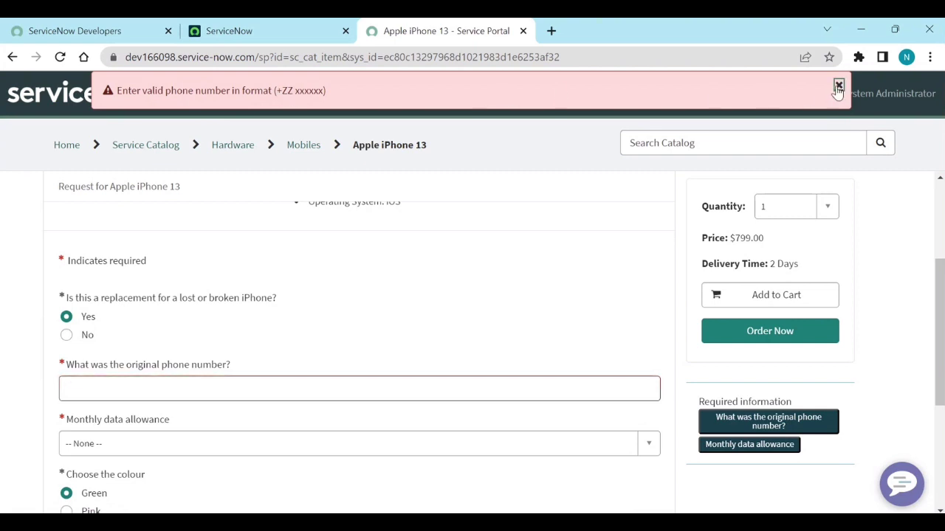
pyautogui.click(186, 391)
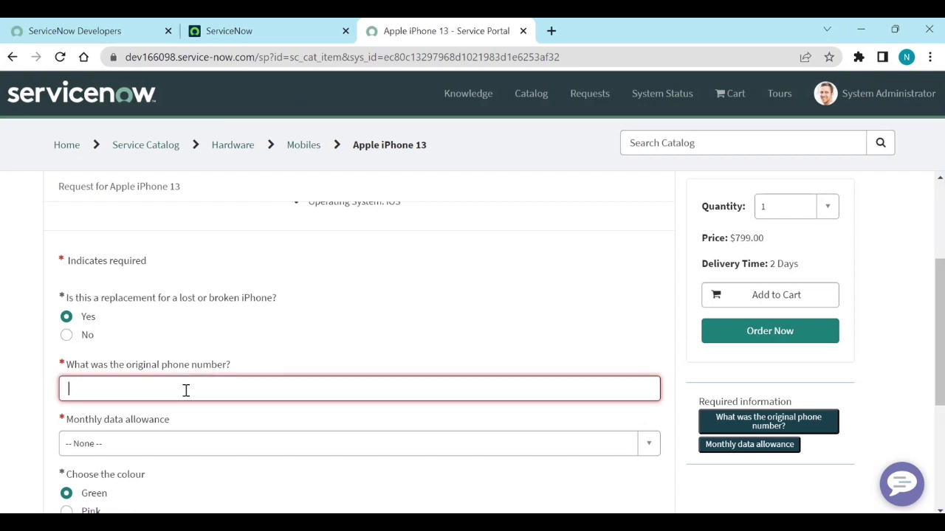
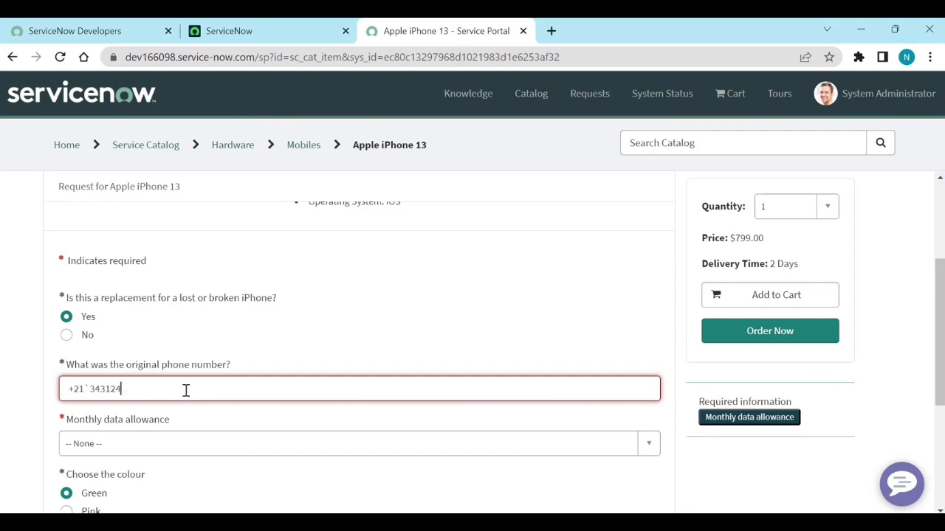
pyautogui.press('BackSpace')
pyautogui.press('BackSpace')
pyautogui.press('BackSpace')
pyautogui.press('BackSpace')
pyautogui.press('BackSpace')
pyautogui.press('BackSpace')
pyautogui.press('BackSpace')
pyautogui.click(340, 330)
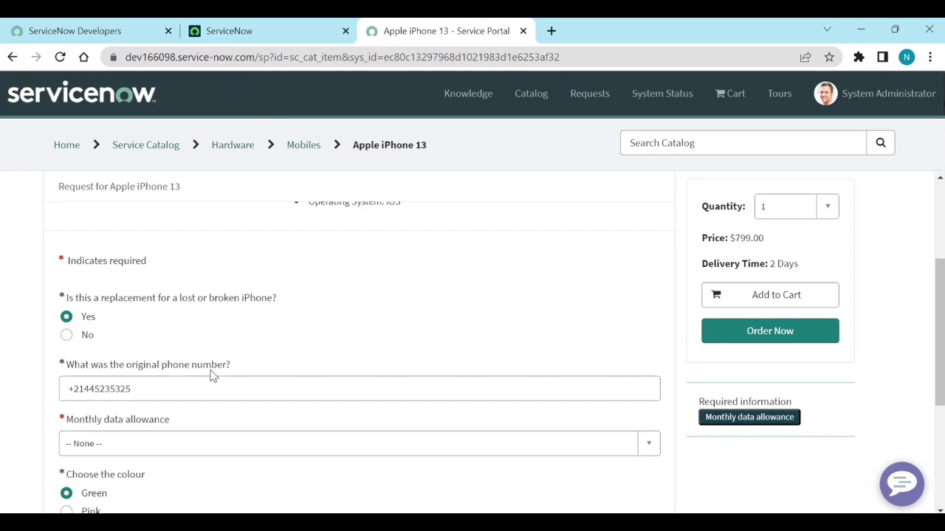
# Step: Filter the Maintain Items list by Name 'Apple iPhone 13' and open that catalog item record
pyautogui.click(267, 41)
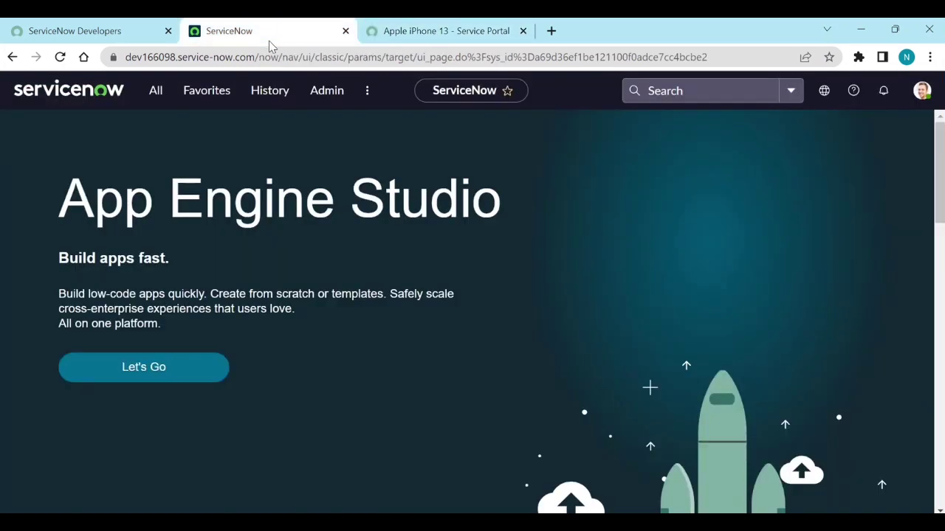
pyautogui.click(158, 94)
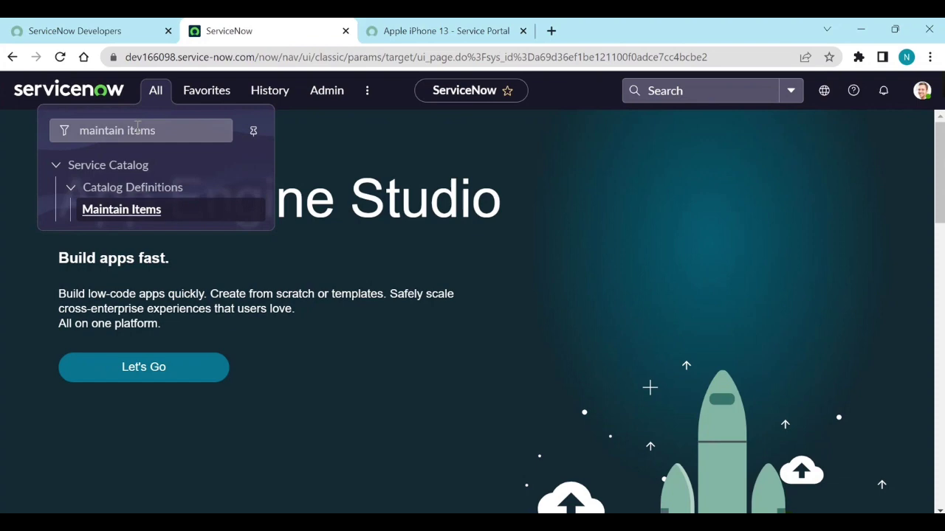
pyautogui.click(141, 216)
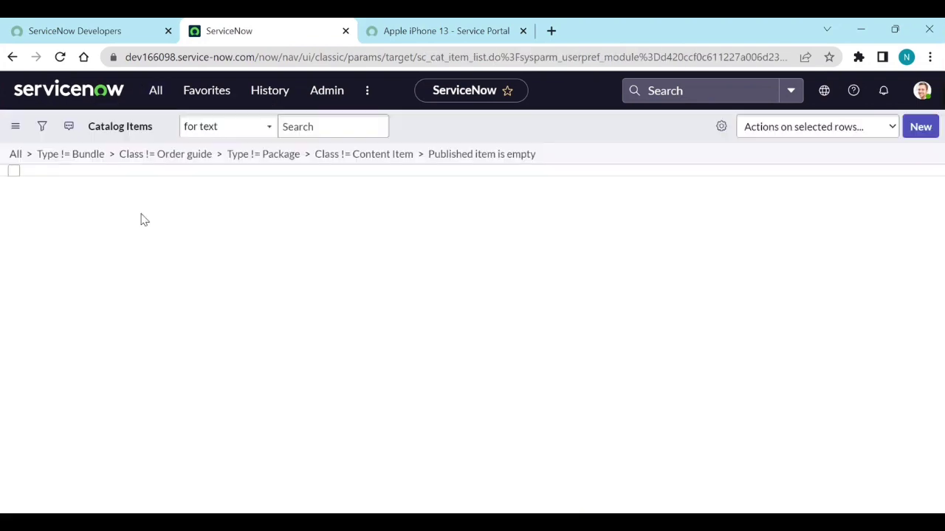
pyautogui.click(114, 205)
pyautogui.write('ap')
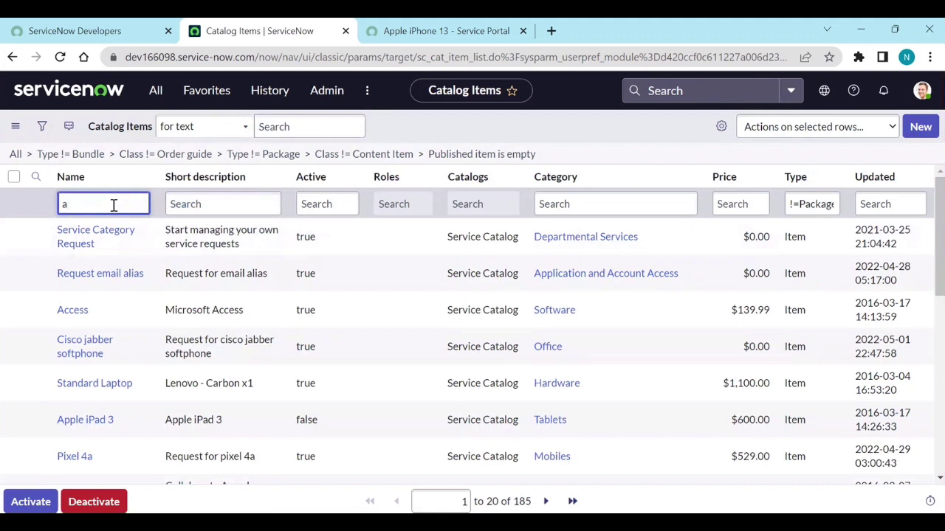
pyautogui.press('BackSpace')
pyautogui.write('Apple iPhone 13')
pyautogui.press('Return')
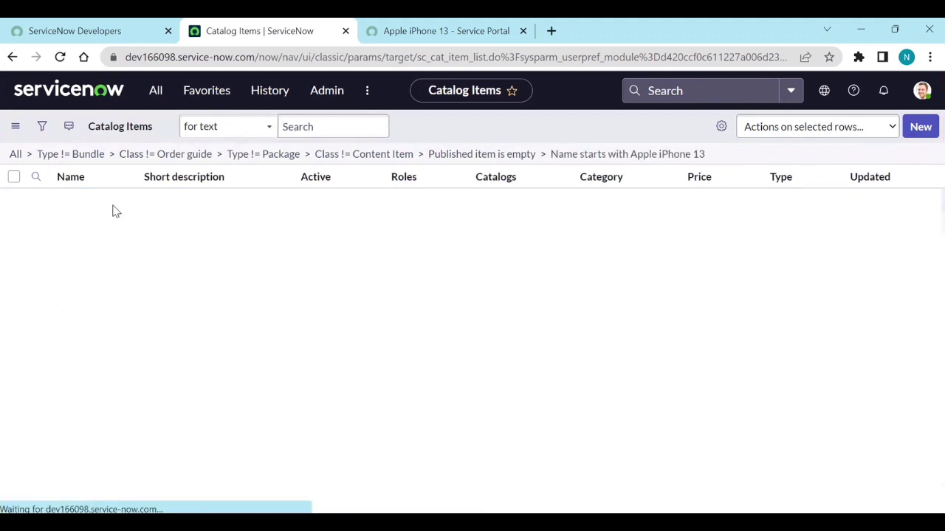
pyautogui.click(96, 274)
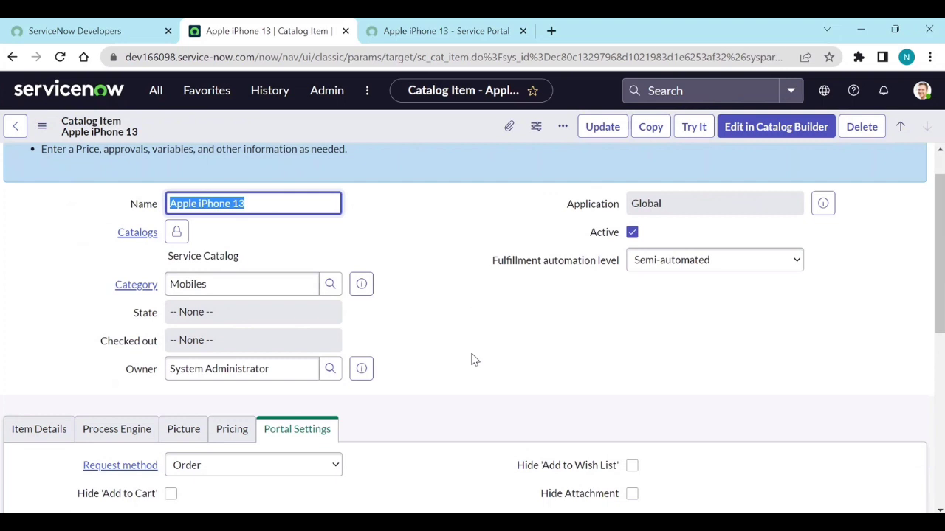
pyautogui.scroll(-5, 472, 359)
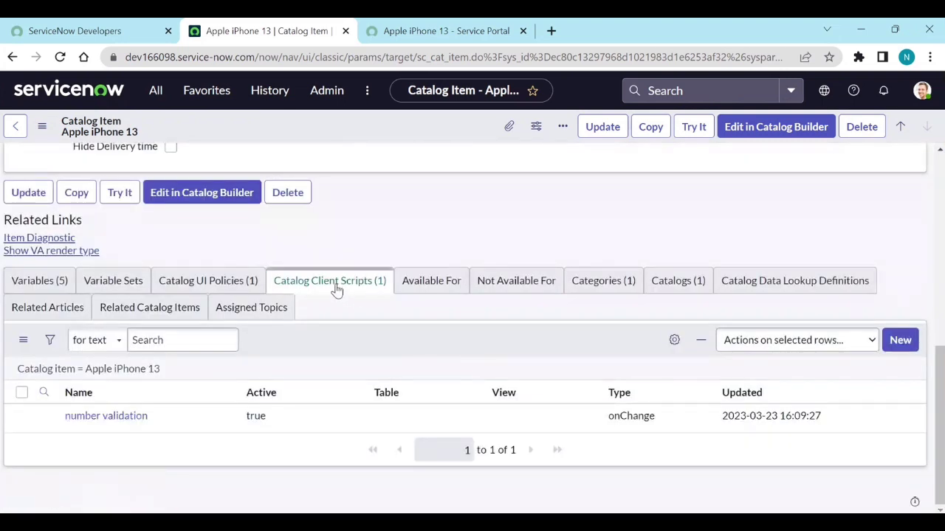
pyautogui.click(130, 417)
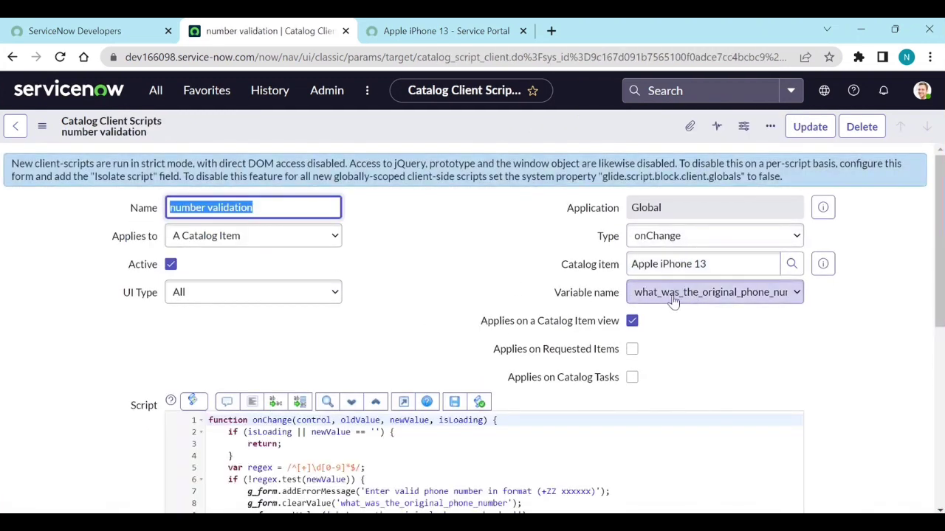
pyautogui.scroll(-2, 705, 307)
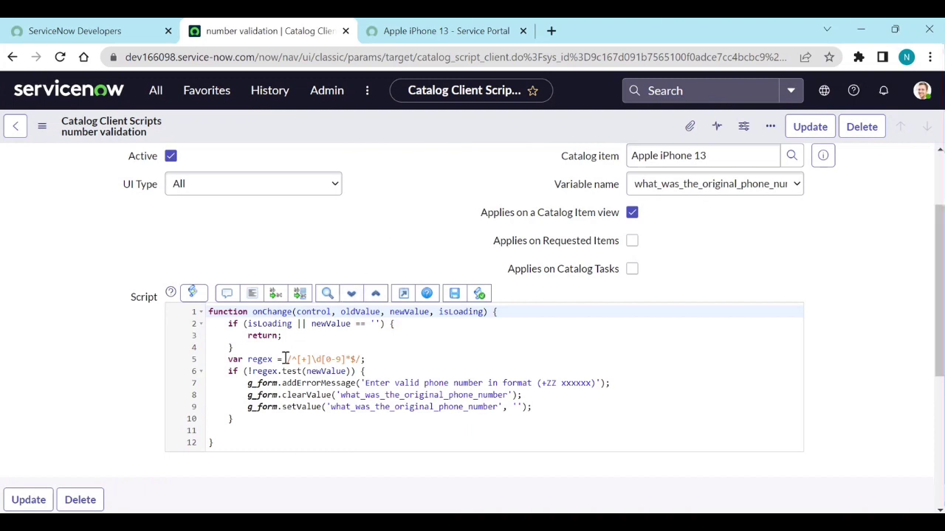
pyautogui.moveTo(287, 359); pyautogui.dragTo(363, 358)
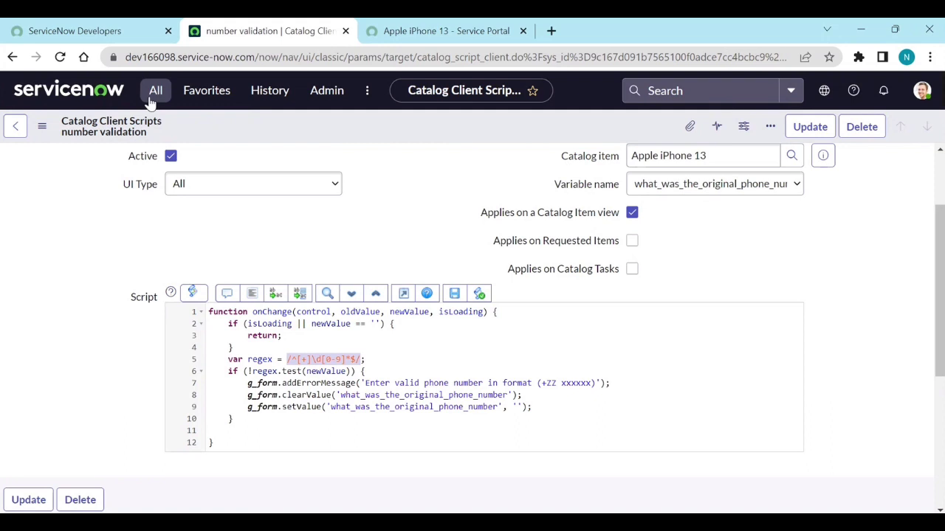
pyautogui.click(12, 57)
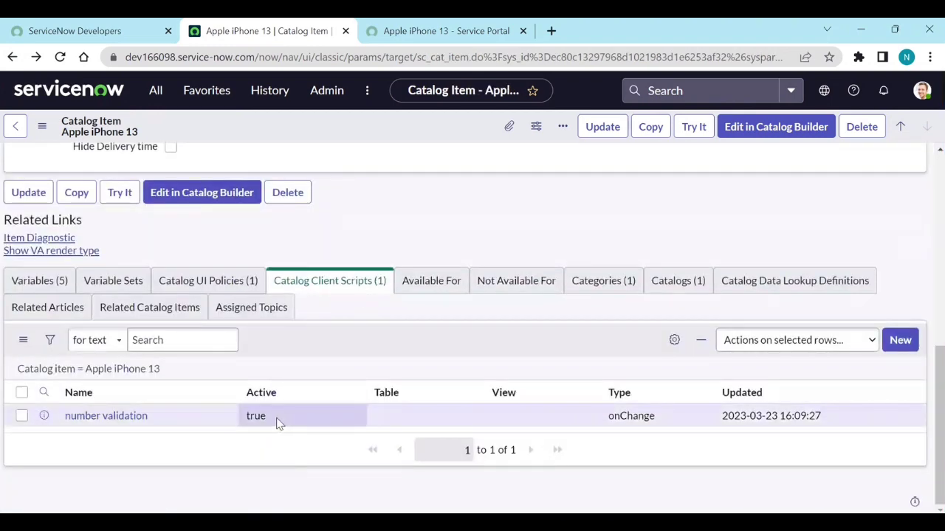
# Step: Set the 'number validation' client script's Active value to false and save it
pyautogui.doubleClick(278, 421)
pyautogui.click(269, 422)
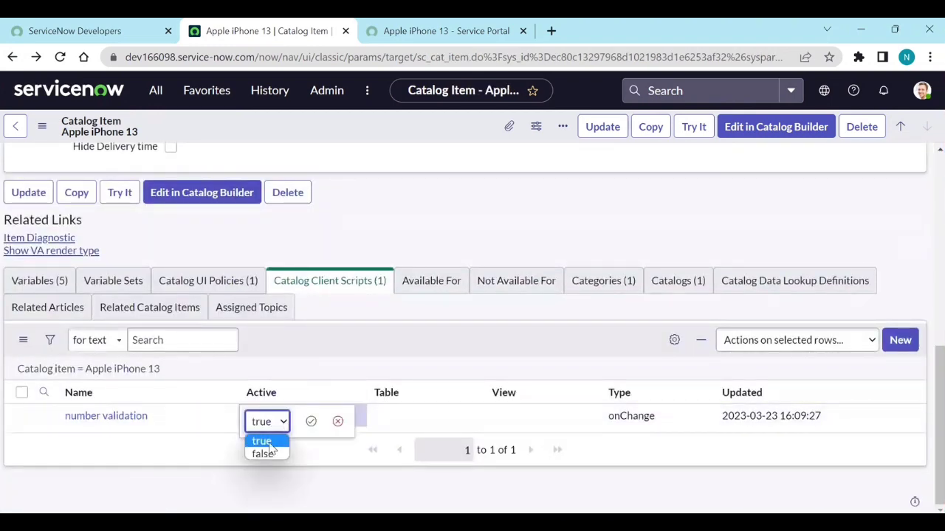
pyautogui.click(267, 453)
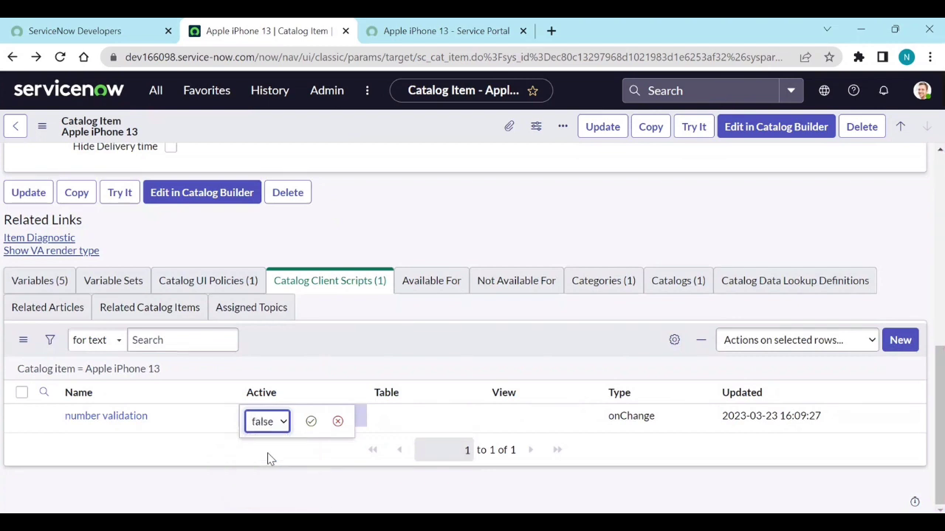
pyautogui.click(310, 421)
pyautogui.click(440, 33)
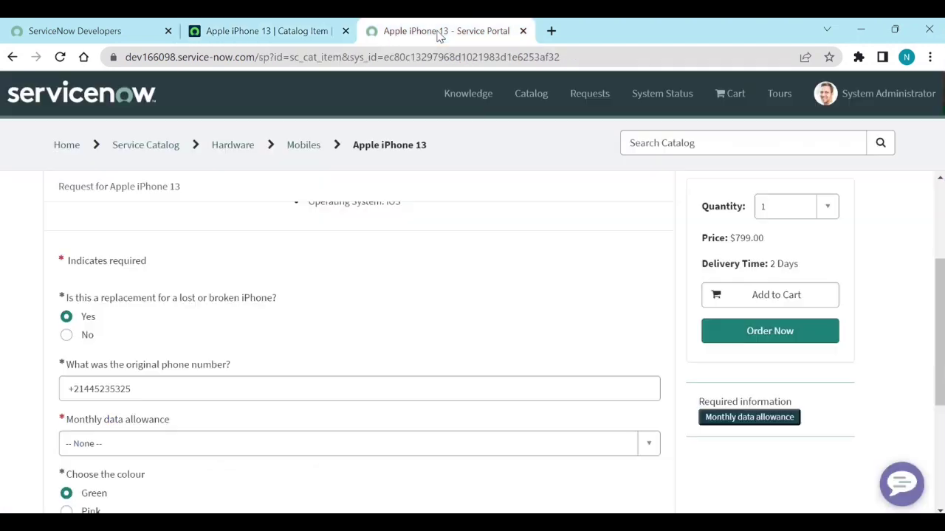
# Step: Reload the portal form, answer Yes, and confirm the letters-only number 'fwdagdsag' is now accepted
pyautogui.click(59, 57)
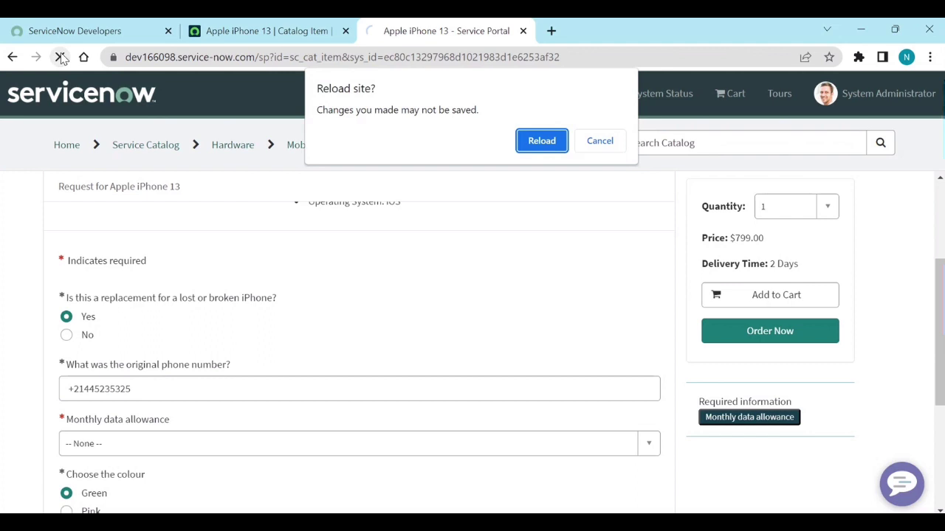
pyautogui.click(542, 140)
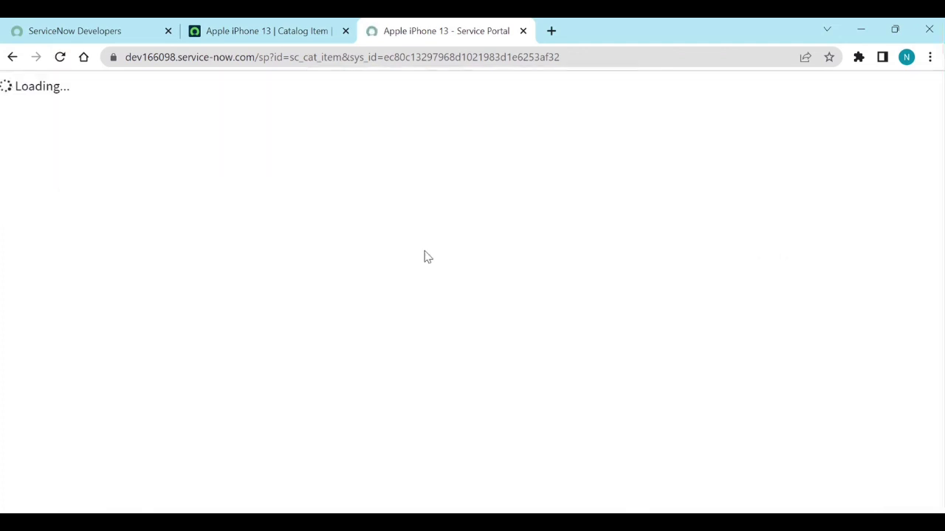
pyautogui.scroll(-2, 304, 296)
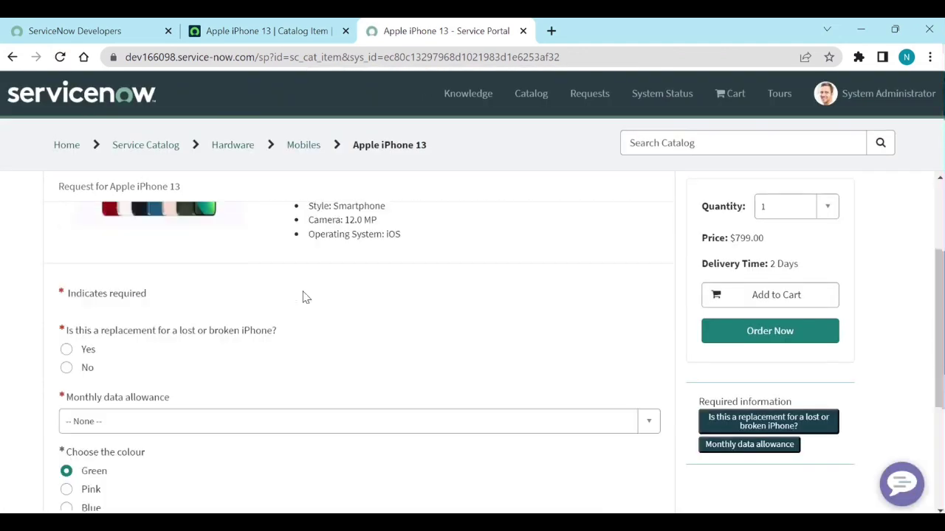
pyautogui.click(90, 347)
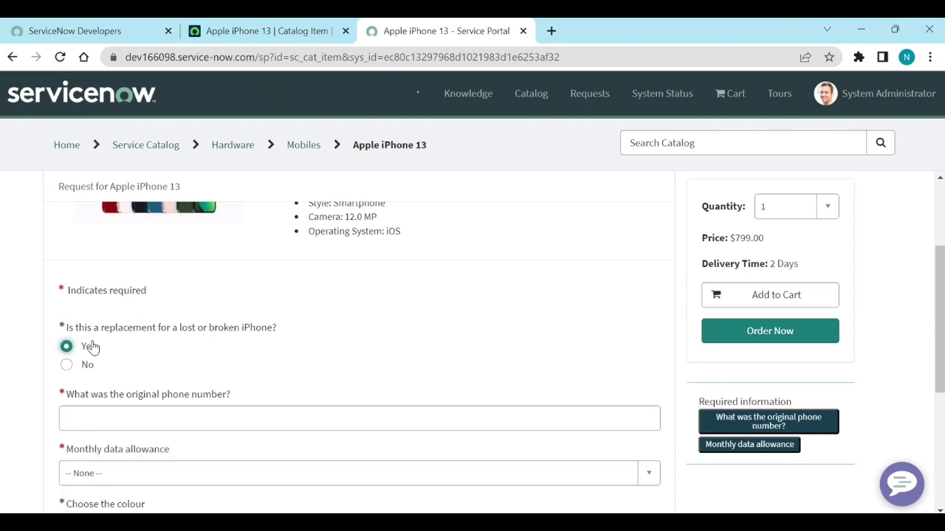
pyautogui.click(172, 421)
pyautogui.write('fwdagdsag')
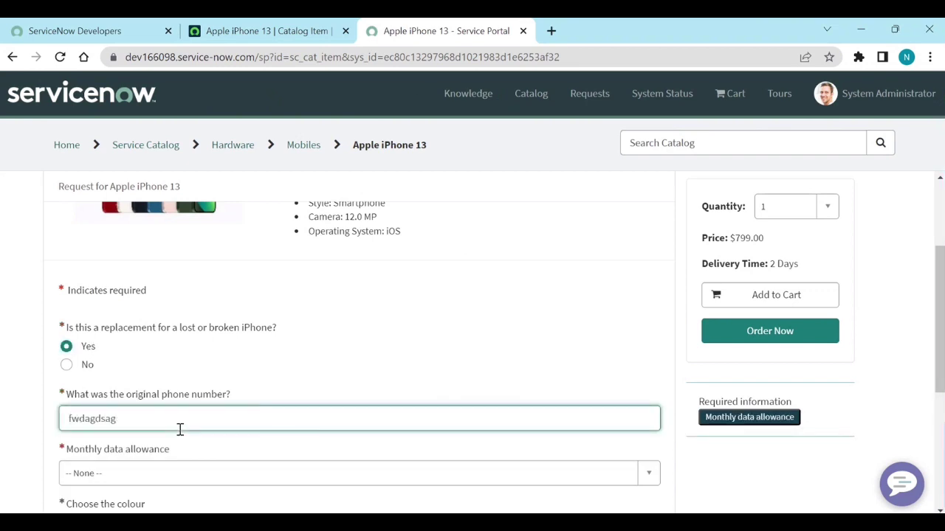
pyautogui.click(325, 398)
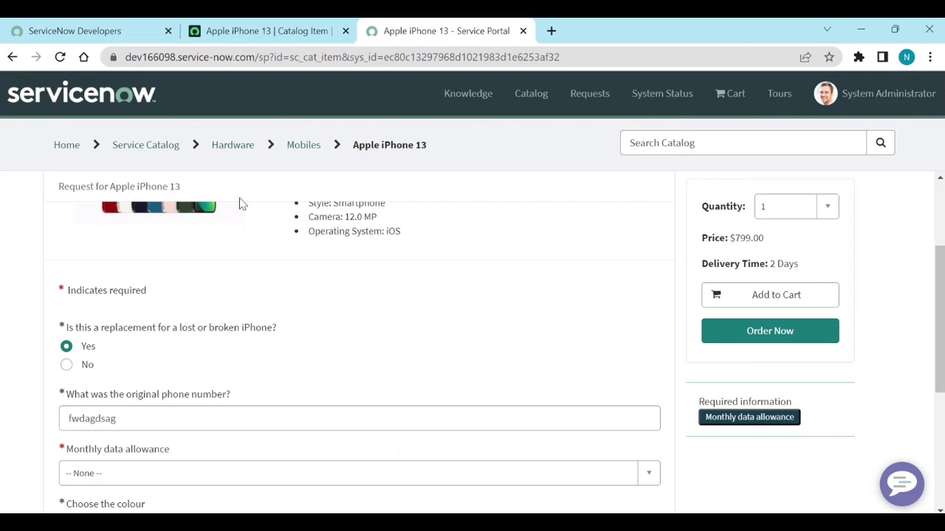
pyautogui.click(270, 31)
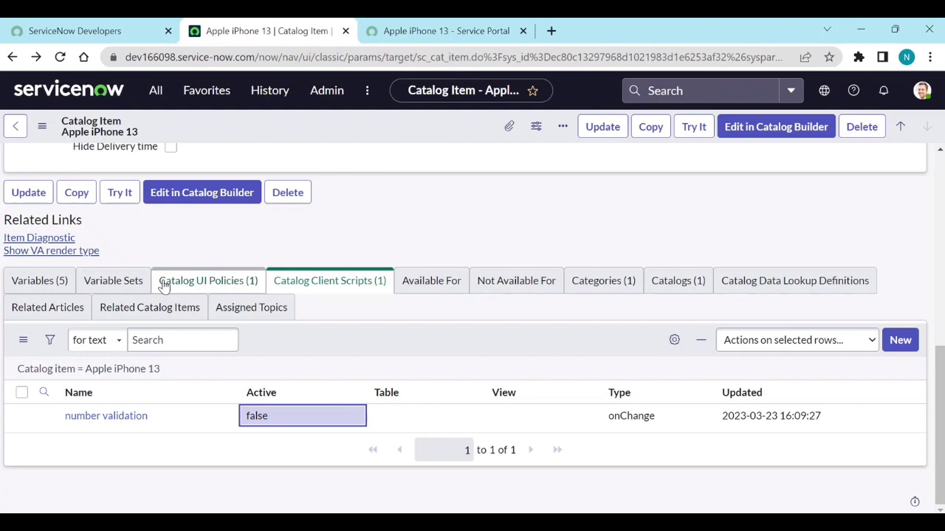
# Step: Open the 'What was the original phone number?' variable and review its Validation Regex options
pyautogui.click(63, 285)
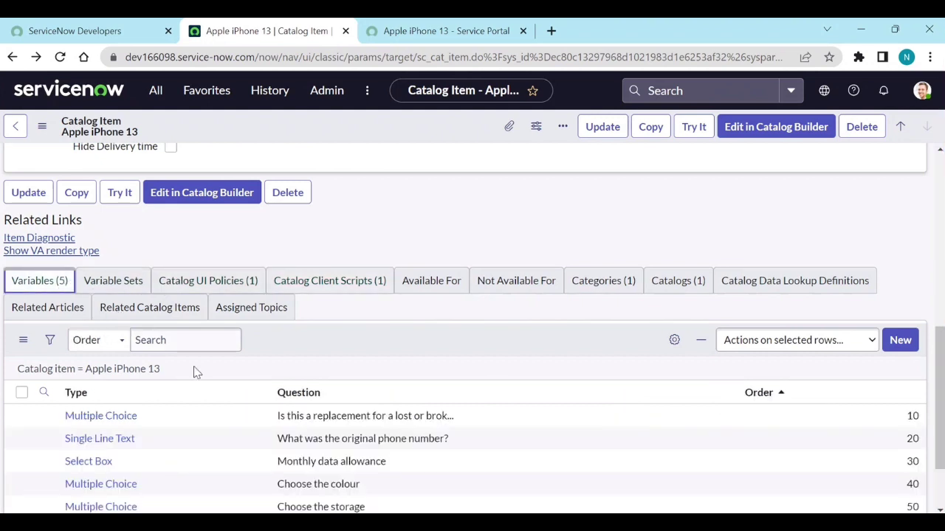
pyautogui.scroll(-2, 195, 373)
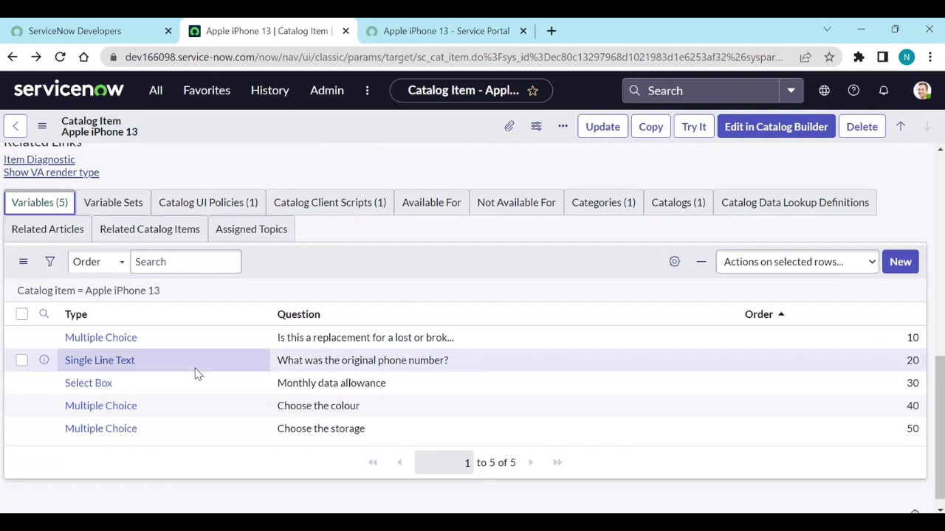
pyautogui.click(123, 368)
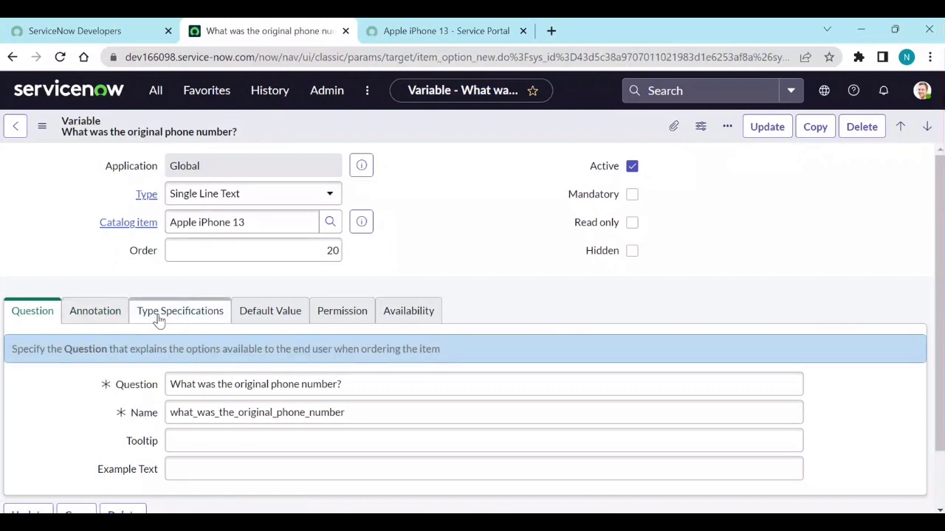
pyautogui.click(159, 318)
pyautogui.scroll(-2, 158, 321)
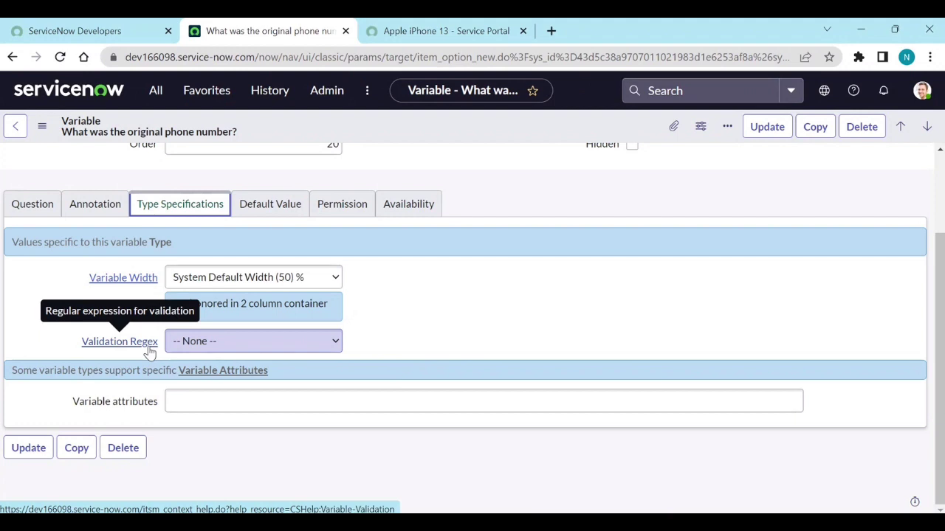
pyautogui.click(232, 340)
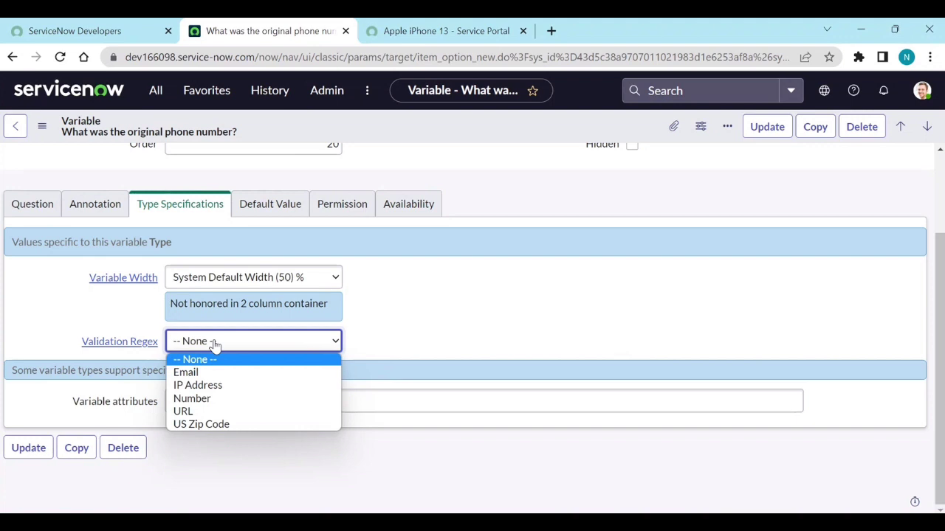
# Step: Filter the navigator for 'catalog va' and open Variable Validation Regex in a new tab
pyautogui.click(157, 93)
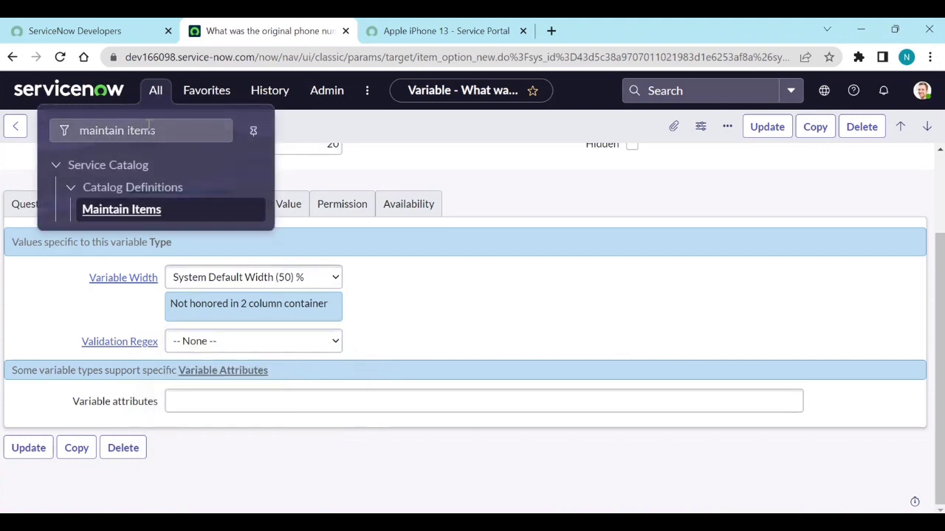
pyautogui.click(159, 130)
pyautogui.hotkey('ctrl', 'a')
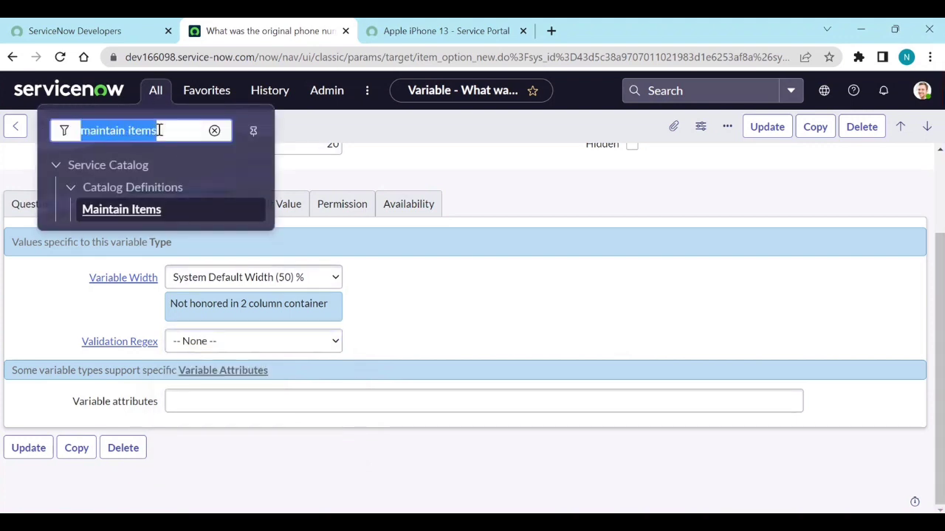
pyautogui.write('catalog')
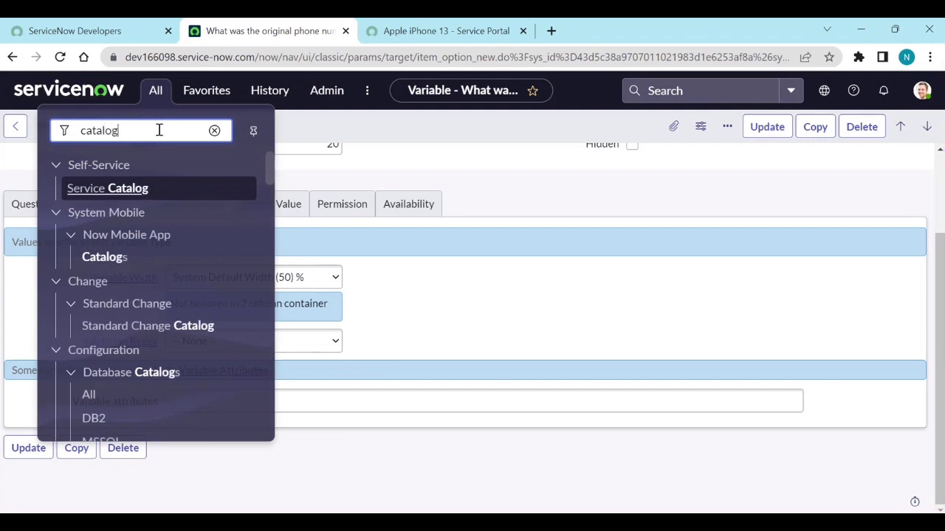
pyautogui.write(' va')
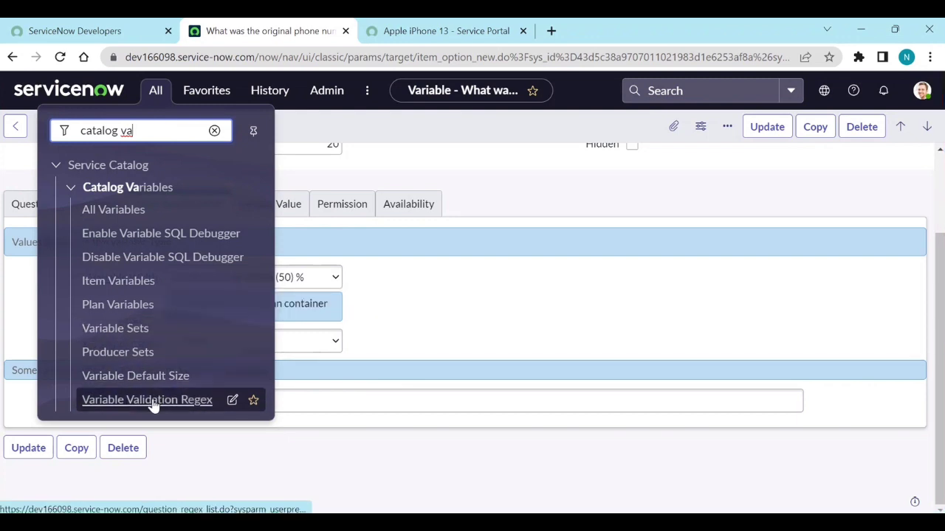
pyautogui.middleClick(210, 401)
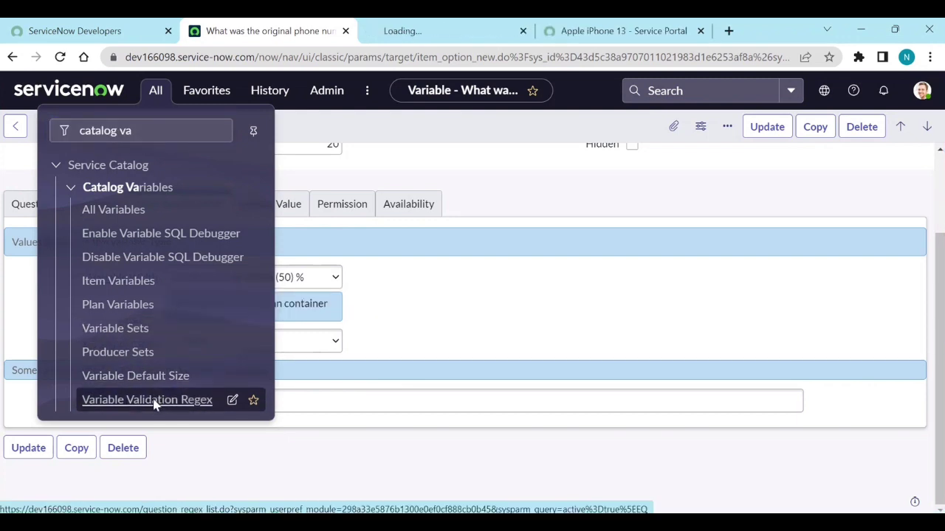
pyautogui.click(431, 37)
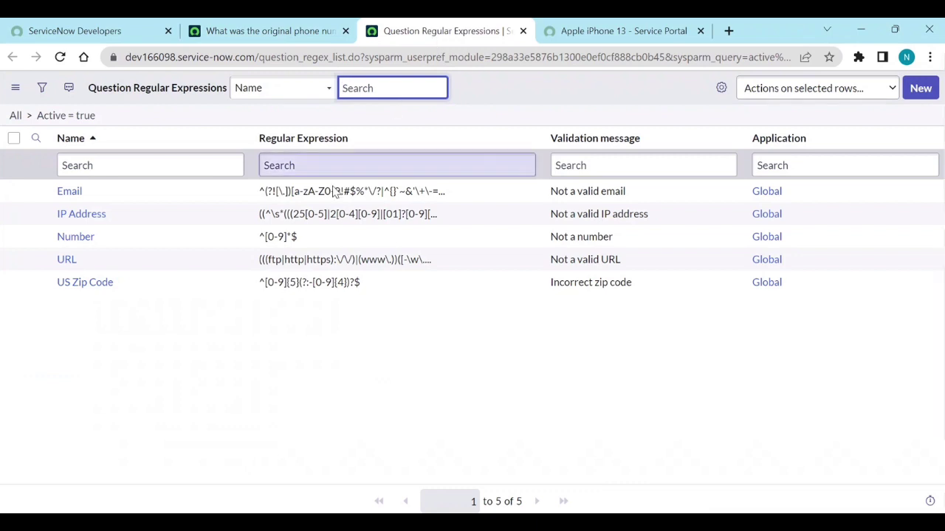
# Step: Start a new question regular expression with regex ^[+]\d[0-9]*$ and flag Both
pyautogui.click(923, 90)
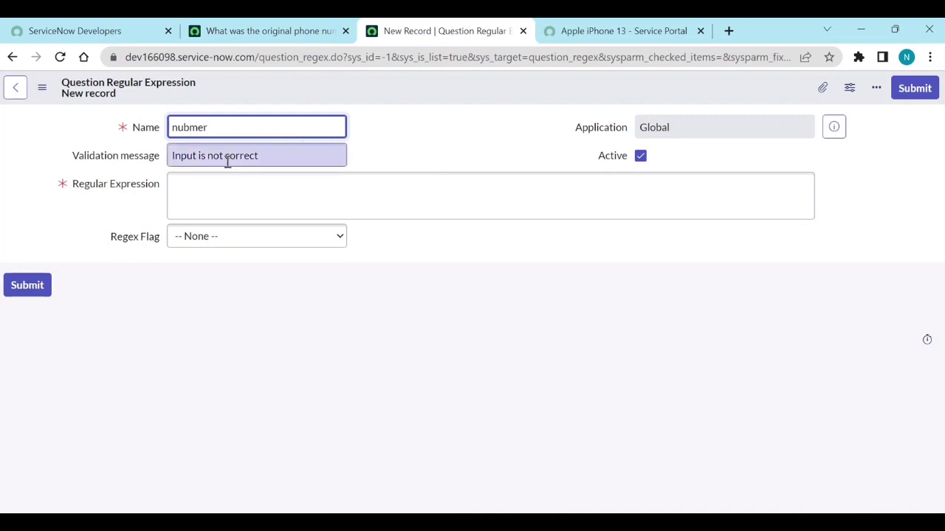
pyautogui.click(208, 192)
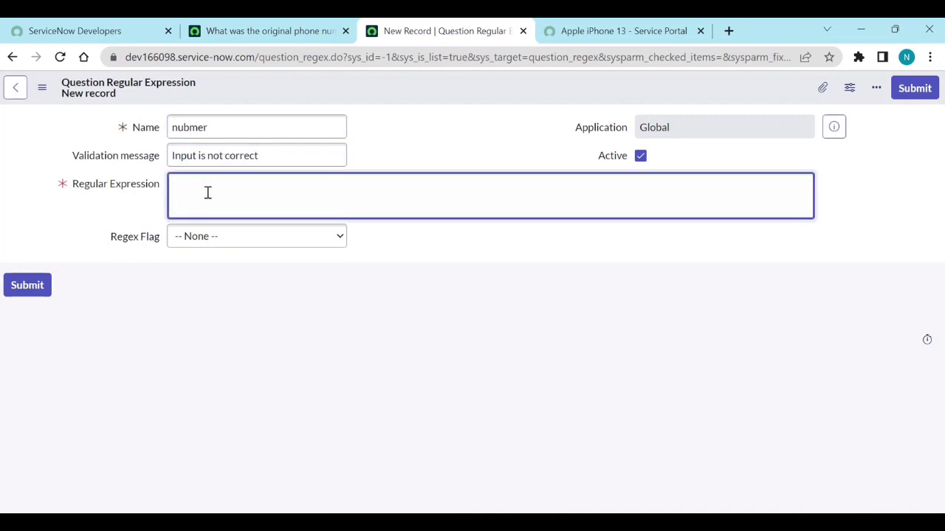
pyautogui.write('/^[+]\\d[0-9]*$/')
pyautogui.click(180, 184)
pyautogui.press('BackSpace')
pyautogui.click(235, 240)
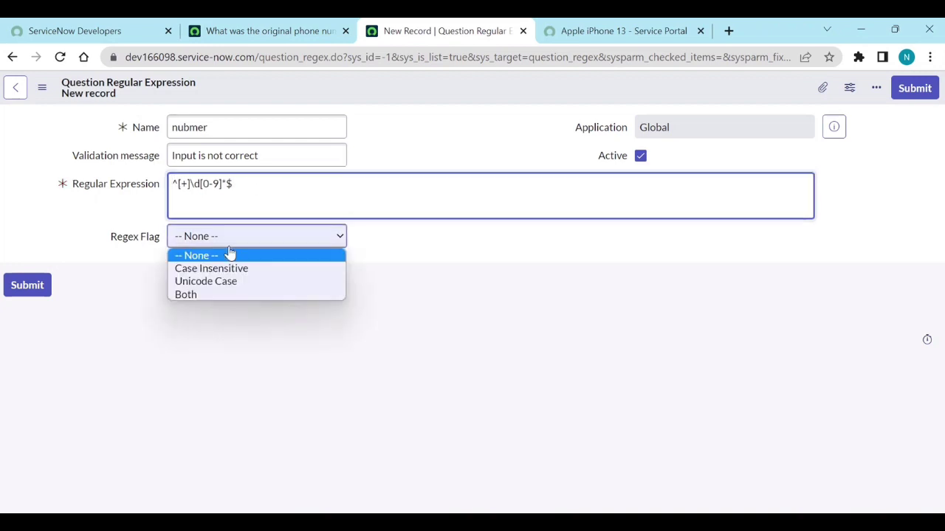
pyautogui.click(203, 296)
# Step: Set the validation message to 'Enter the valid phone number' and submit the record
pyautogui.click(211, 155)
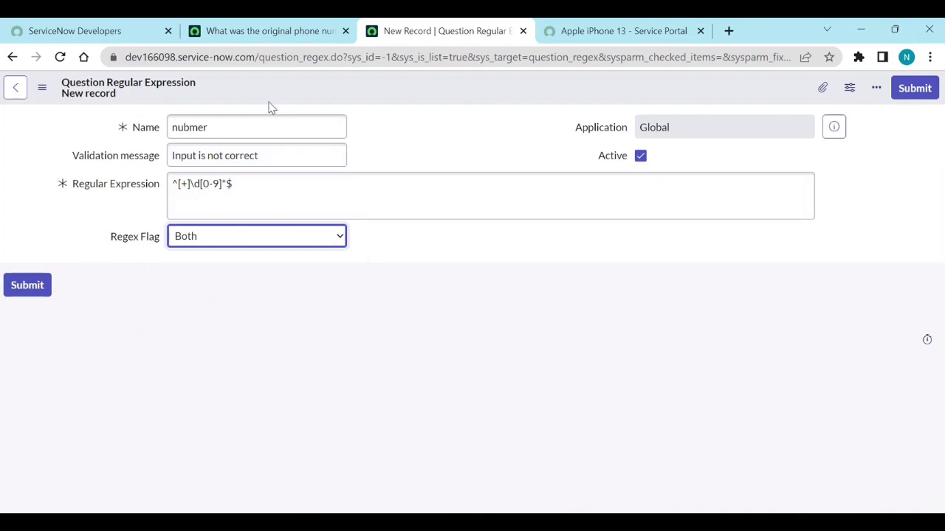
pyautogui.tripleClick(258, 155)
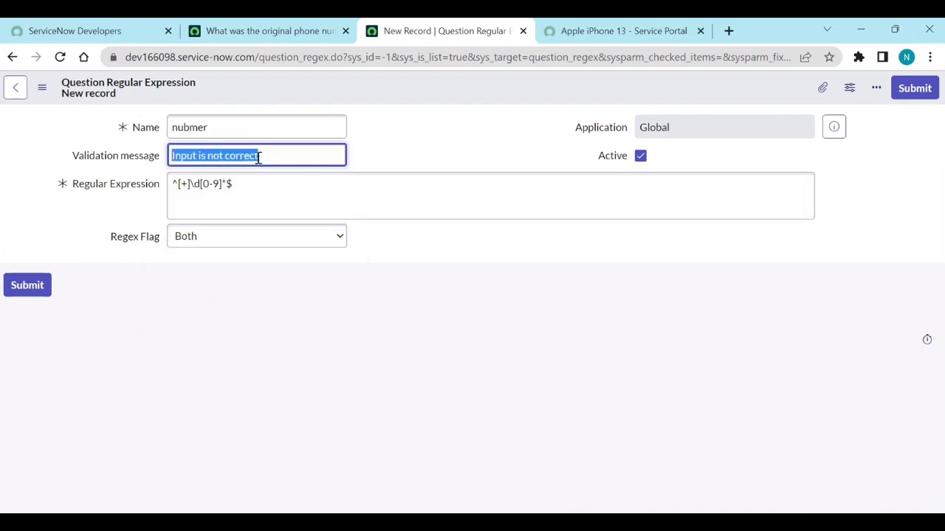
pyautogui.write('EN')
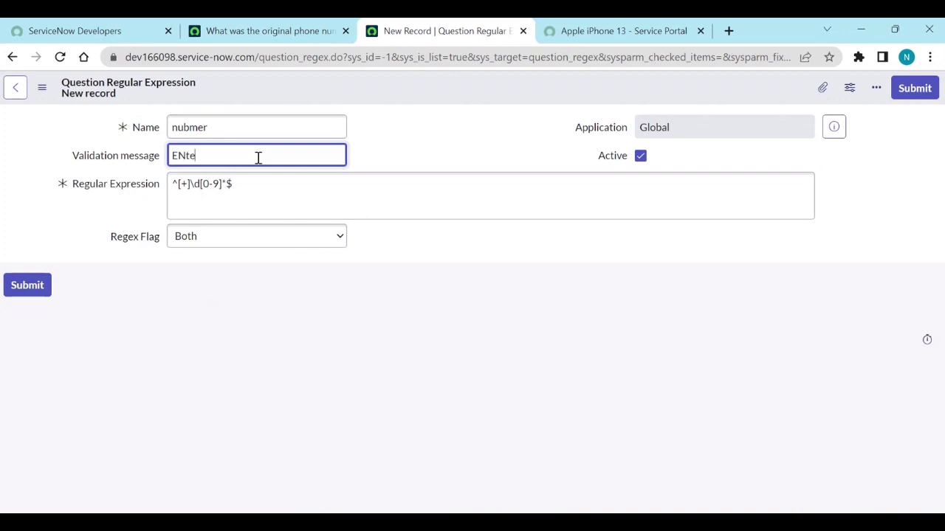
pyautogui.press('BackSpace')
pyautogui.write('nter the valid phone number')
pyautogui.click(921, 89)
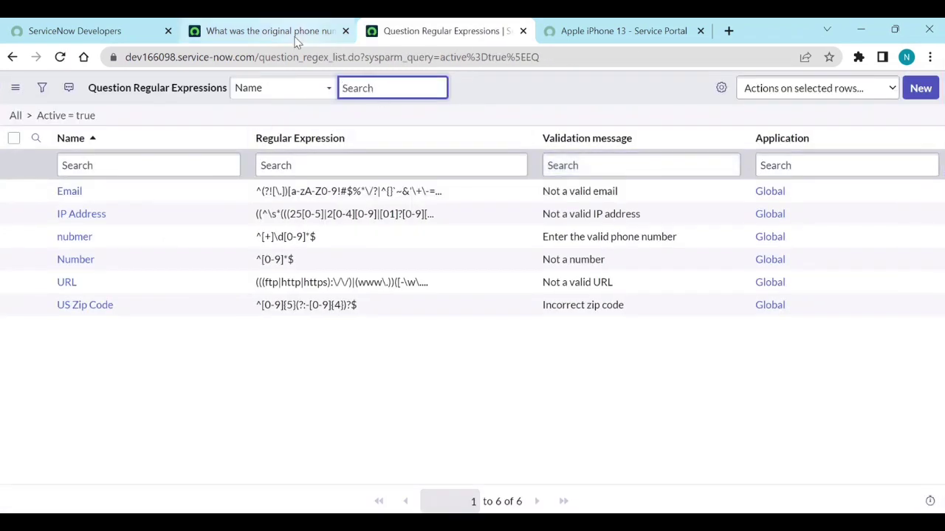
# Step: Reload the phone number variable form, choose 'nubmer' as its Validation Regex, and save
pyautogui.click(289, 35)
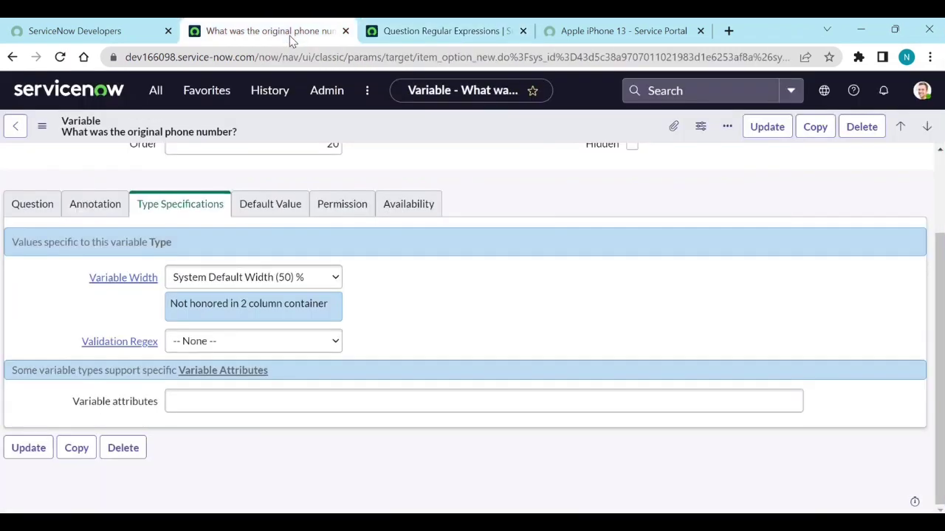
pyautogui.click(243, 344)
pyautogui.click(61, 59)
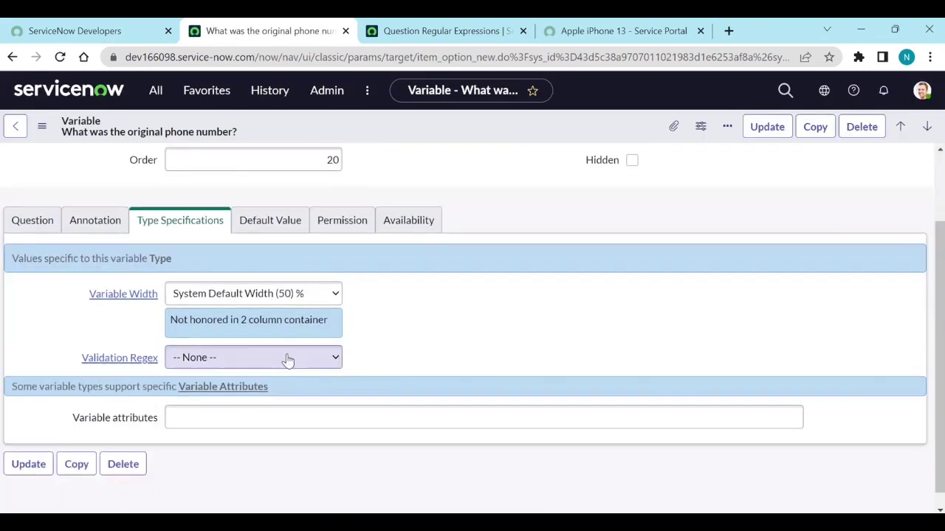
pyautogui.click(289, 357)
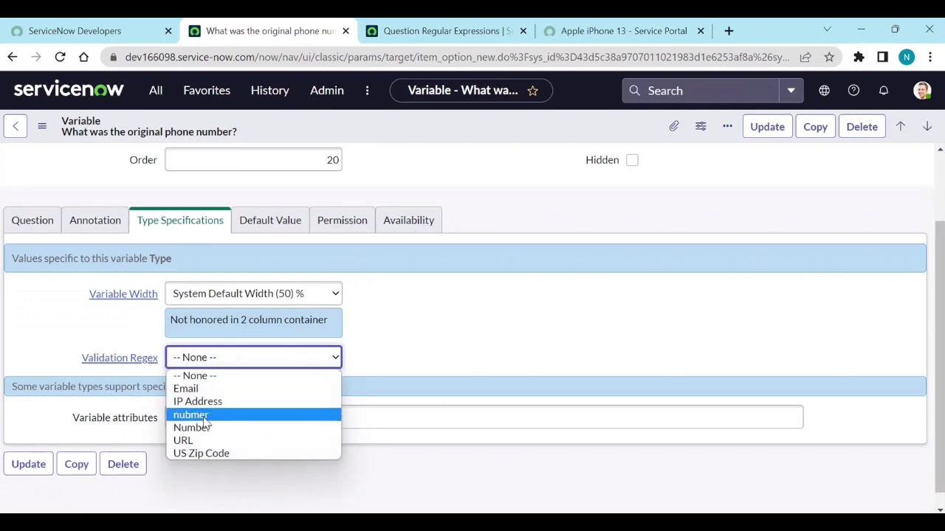
pyautogui.click(190, 415)
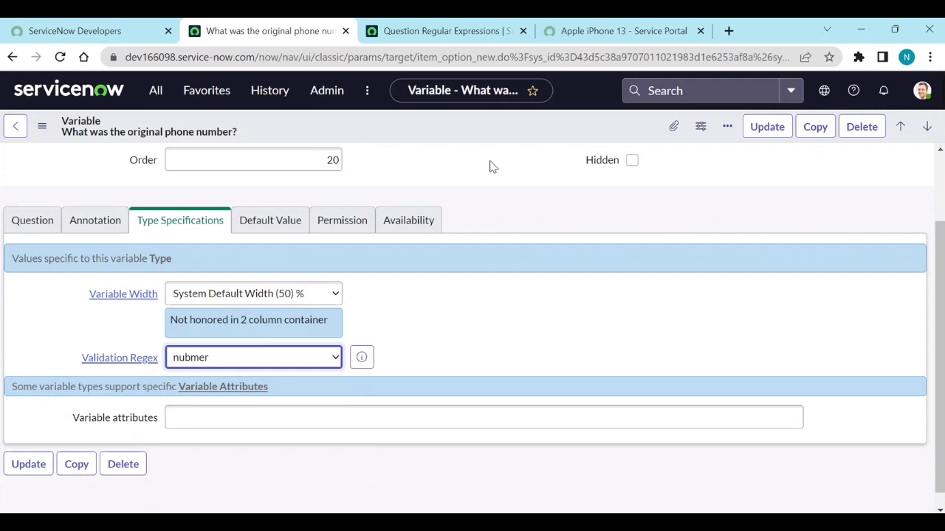
pyautogui.rightClick(455, 131)
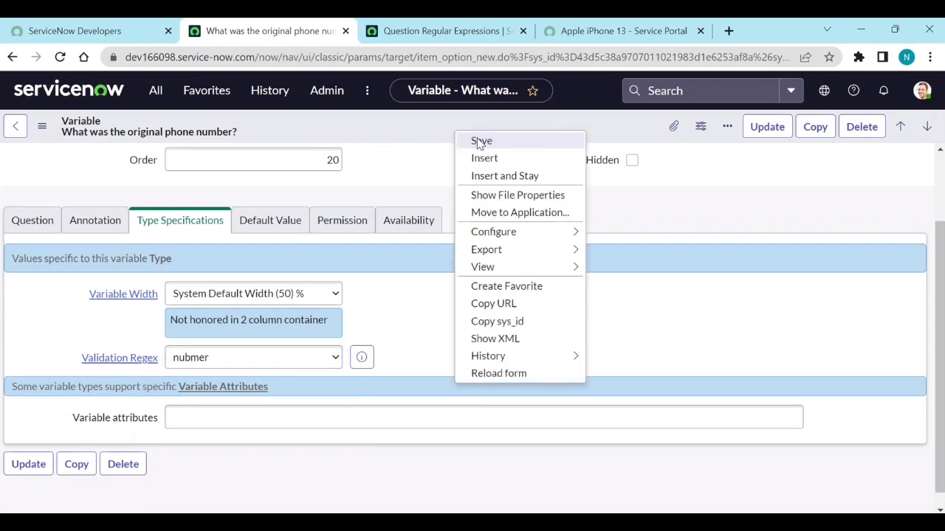
pyautogui.click(479, 142)
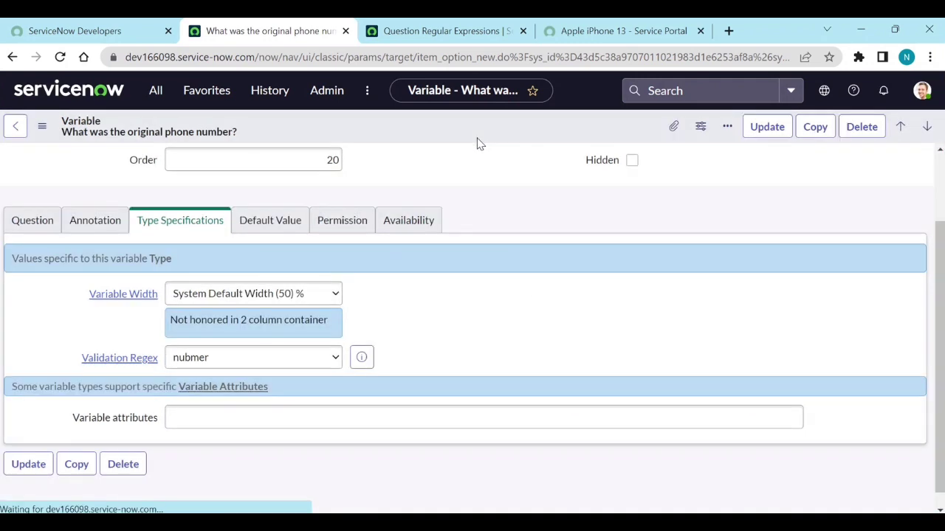
# Step: Reload the Apple iPhone 13 portal form, answer Yes, and test invalid phone text 'fjewffwf'
pyautogui.click(615, 36)
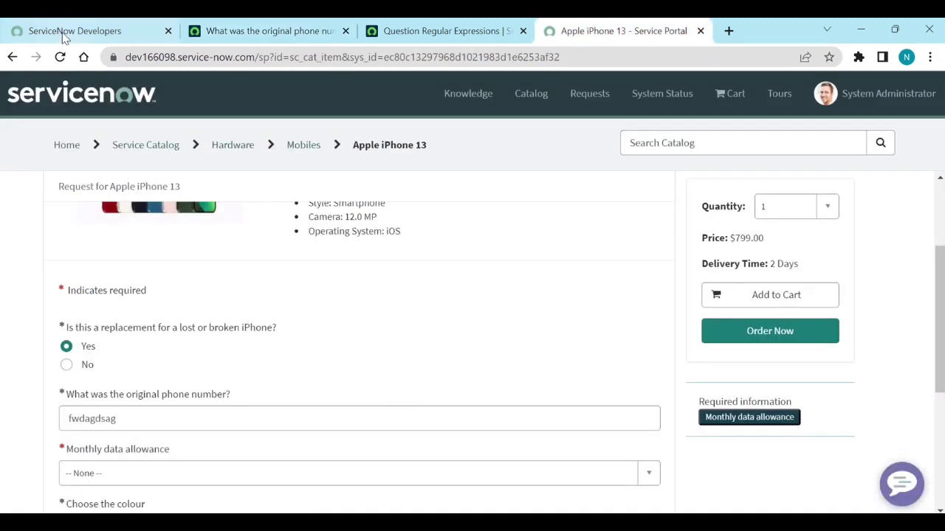
pyautogui.click(59, 57)
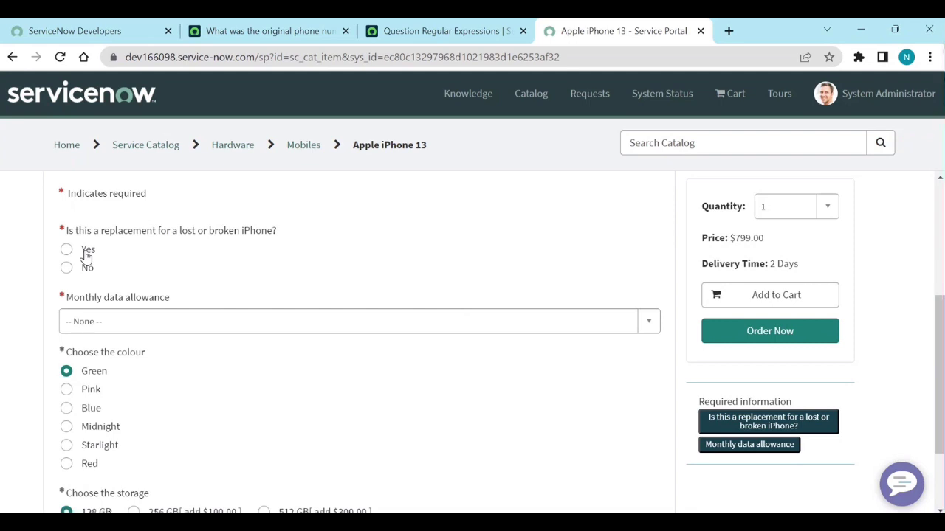
pyautogui.click(87, 253)
pyautogui.click(143, 310)
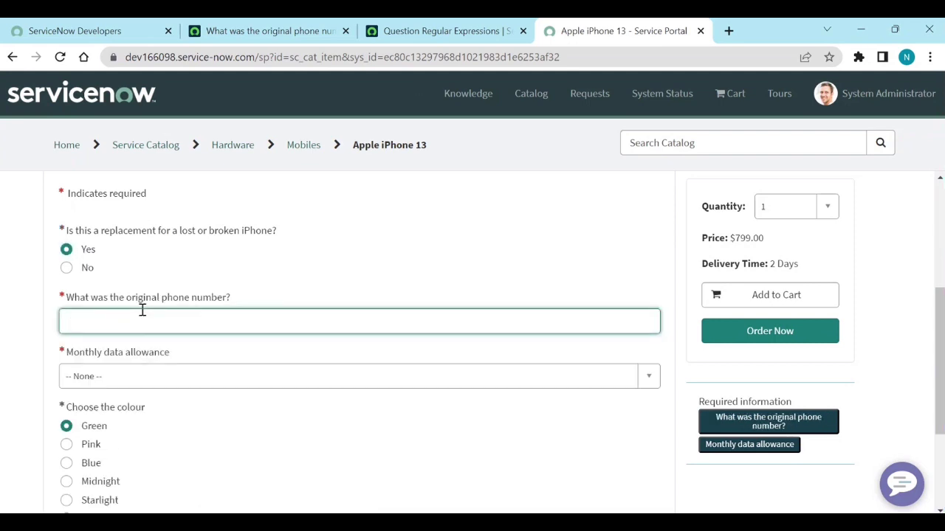
pyautogui.write('fjewffwfw')
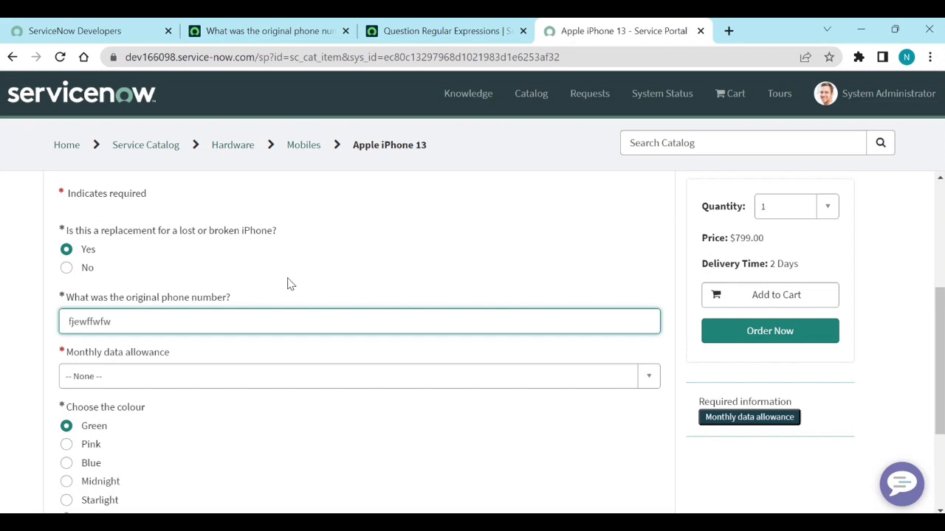
pyautogui.click(347, 276)
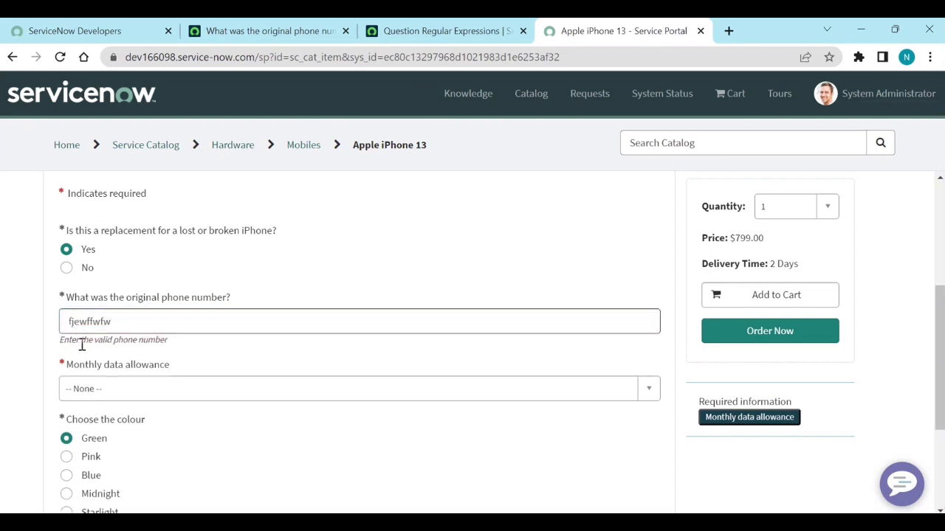
pyautogui.click(177, 326)
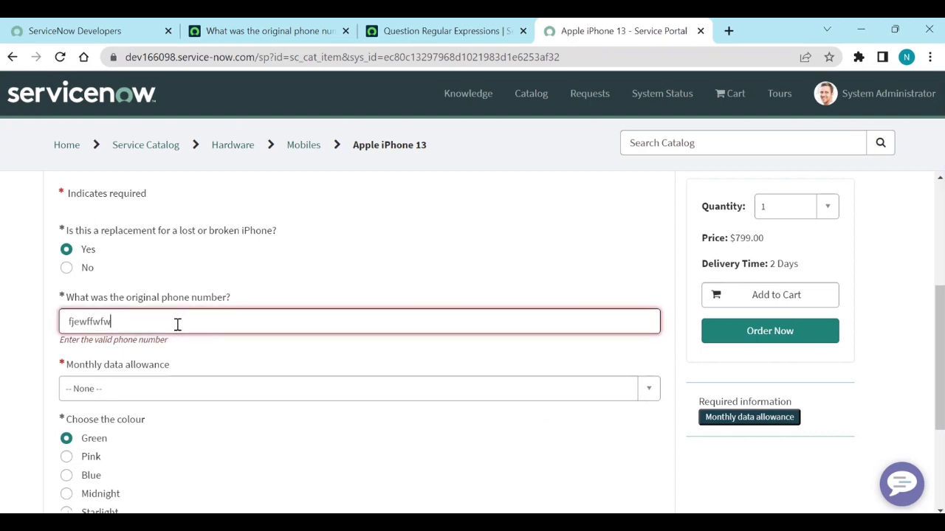
# Step: Set the monthly data allowance to Unlimited
pyautogui.scroll(-2, 177, 325)
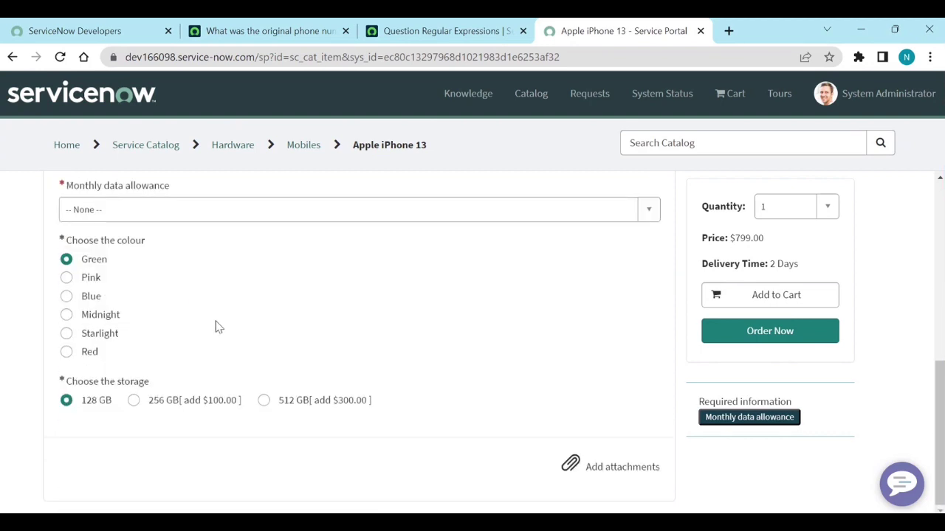
pyautogui.click(445, 214)
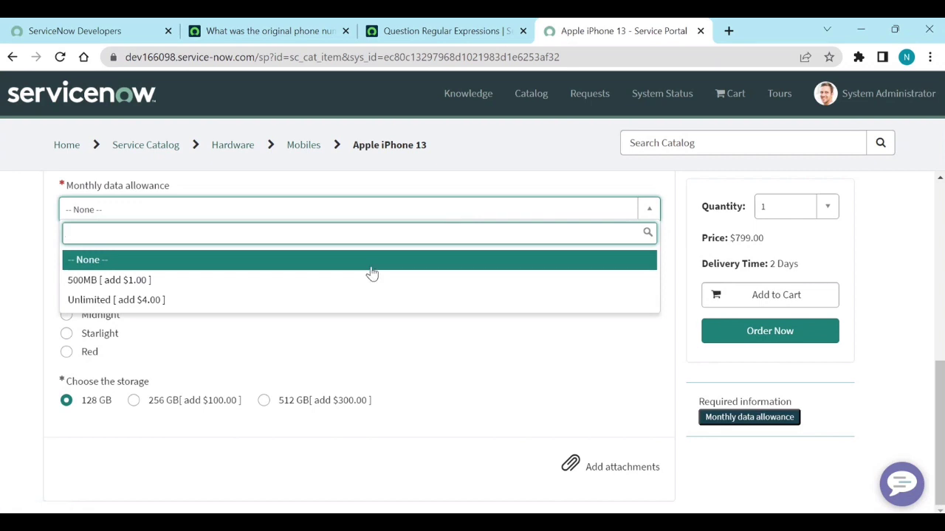
pyautogui.click(360, 300)
pyautogui.scroll(2, 359, 297)
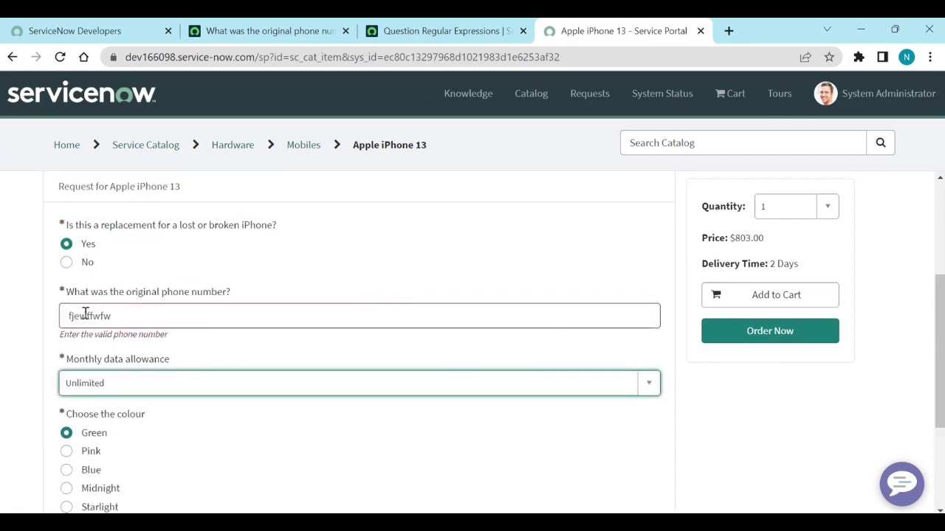
# Step: Try submitting, dismiss the field error, and replace the phone number with bare digits 132131414
pyautogui.click(779, 344)
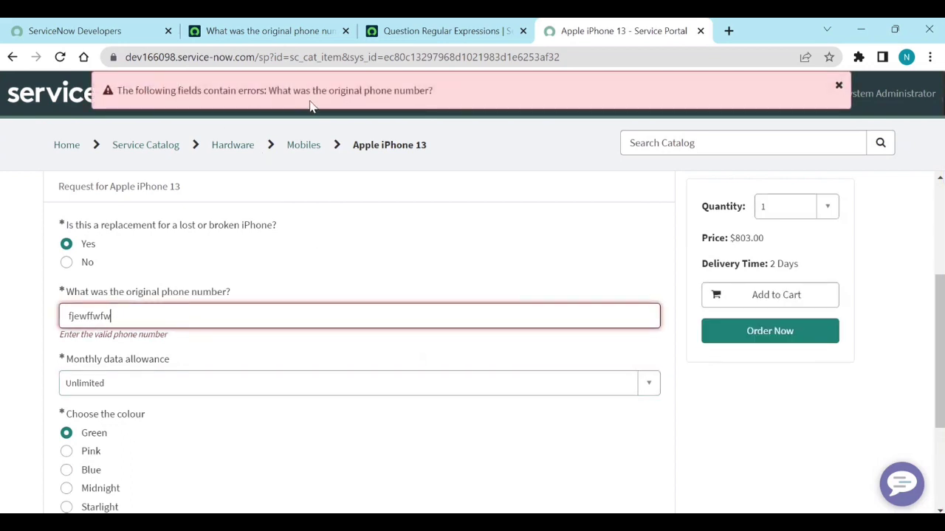
pyautogui.click(838, 87)
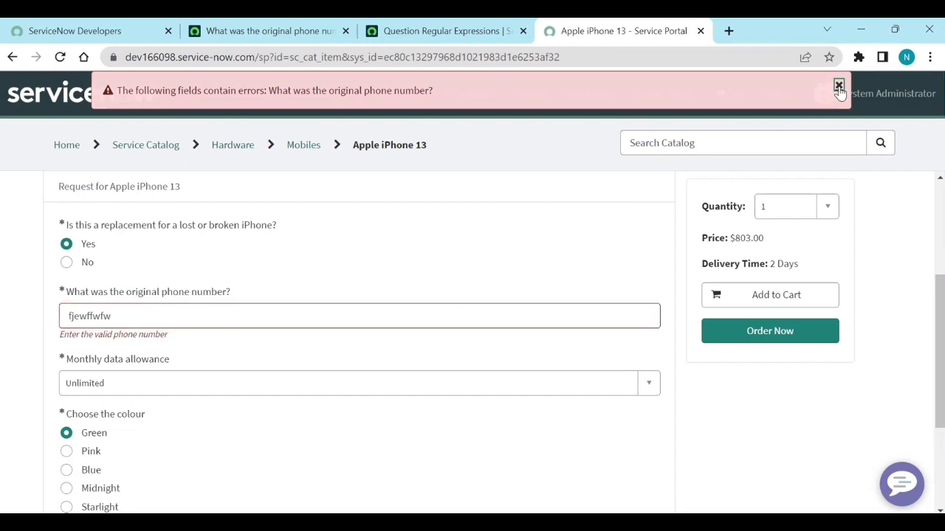
pyautogui.doubleClick(161, 310)
pyautogui.write('132131414')
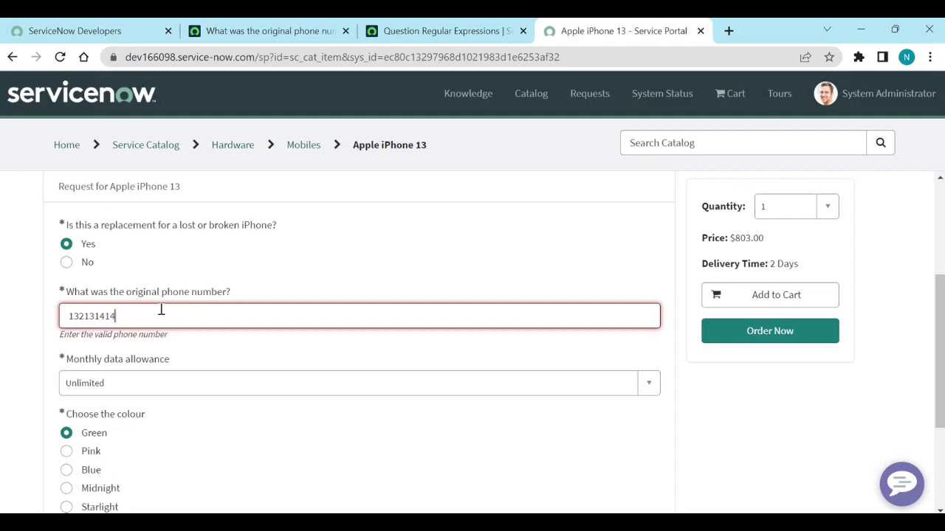
pyautogui.click(354, 276)
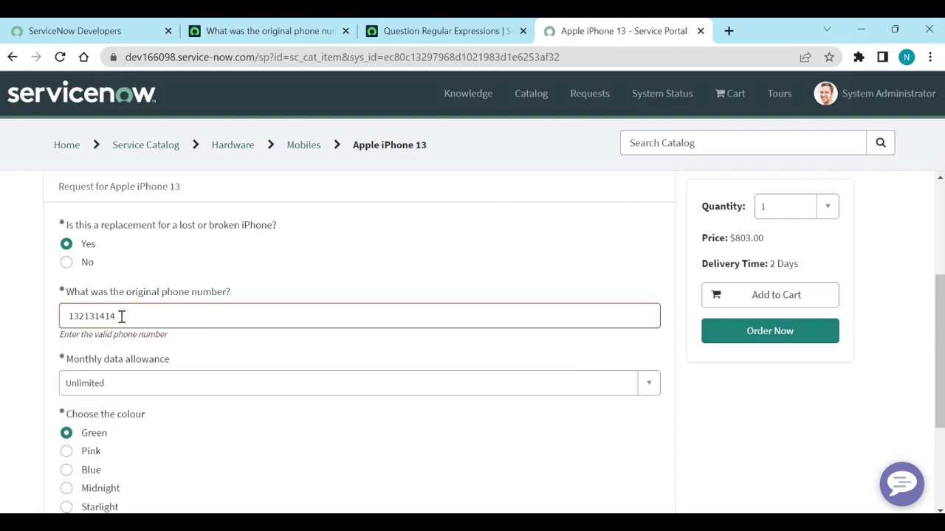
pyautogui.click(70, 315)
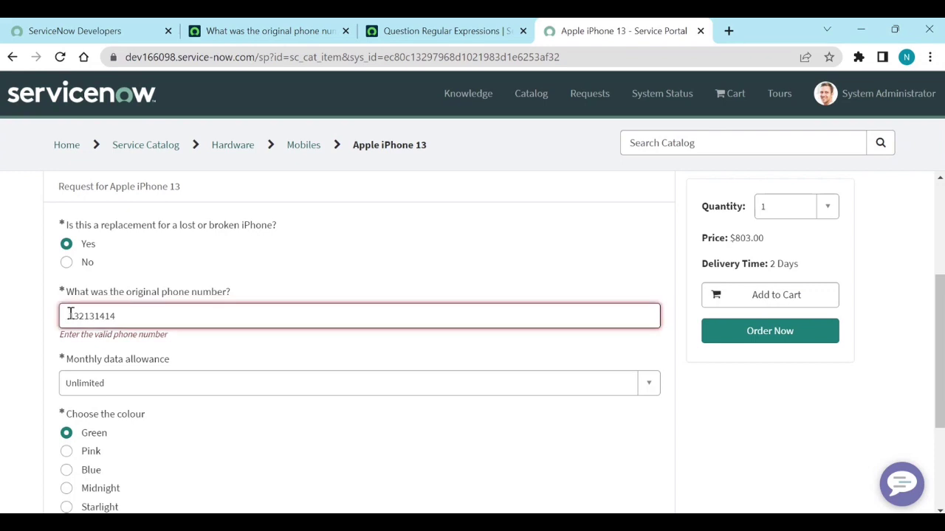
# Step: Add the leading '+' (+132131414), place then cancel the order, and return to the regex list
pyautogui.write('+')
pyautogui.click(426, 264)
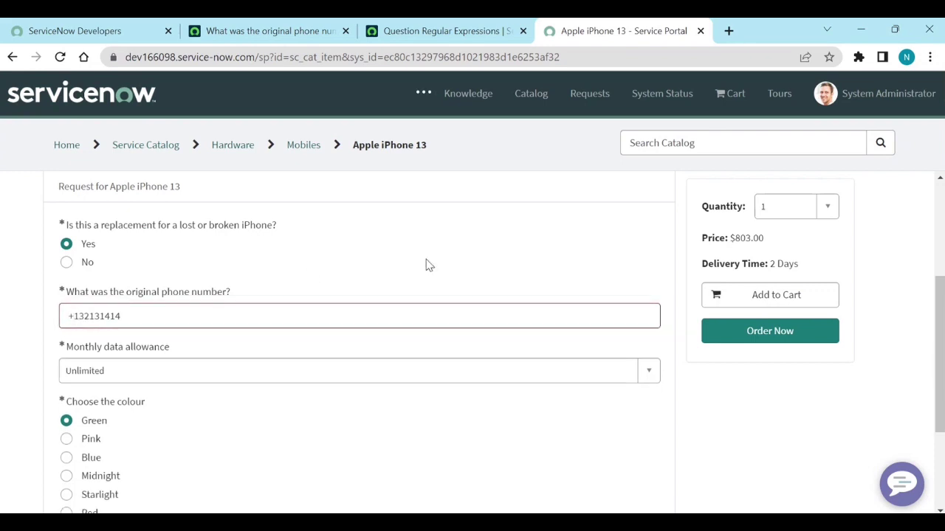
pyautogui.click(783, 331)
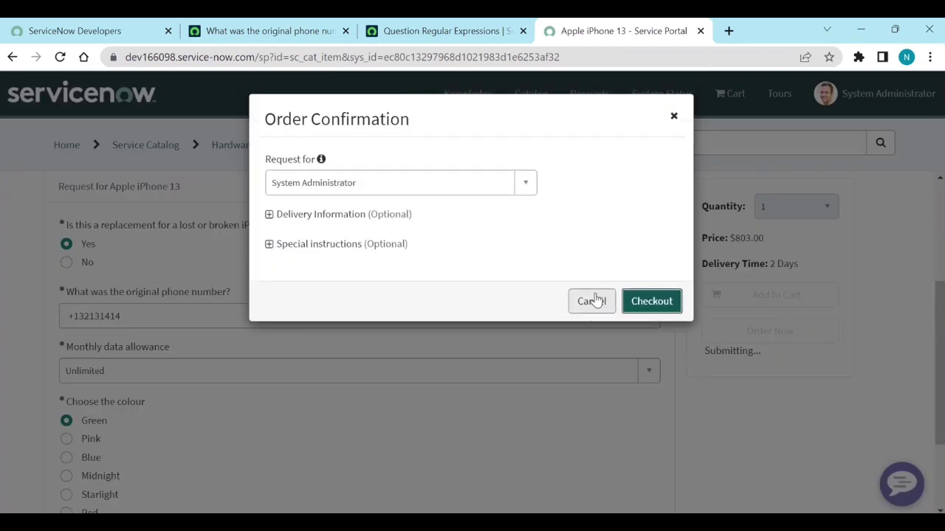
pyautogui.click(595, 300)
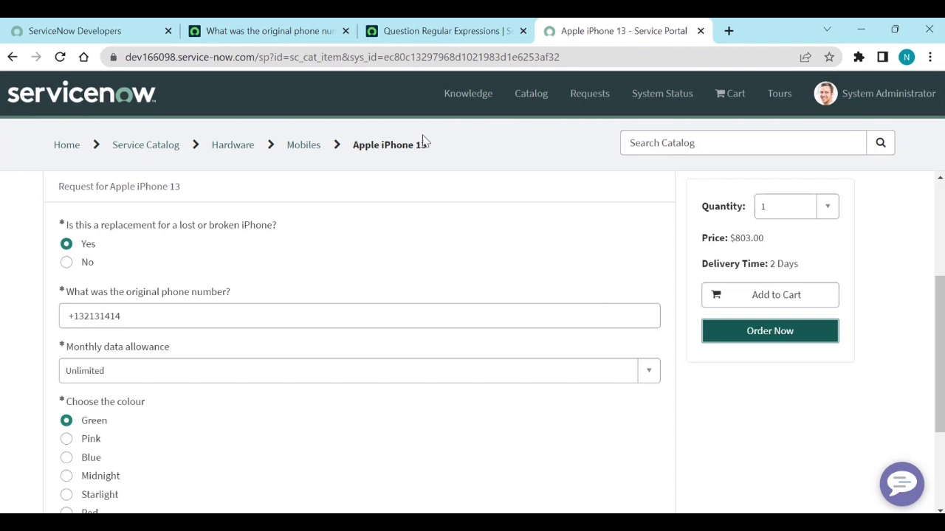
pyautogui.click(415, 34)
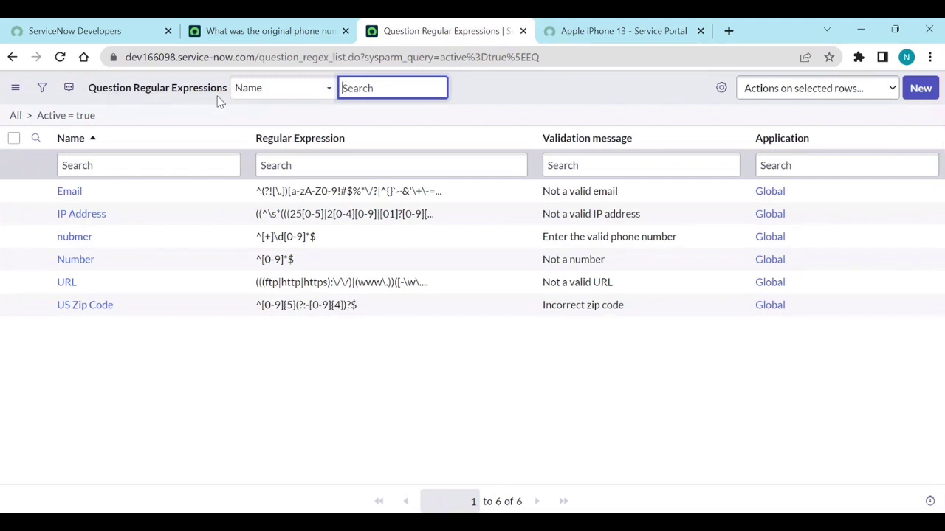
# Step: Bring back the 'What was the original phone number?' variable record using the 'nubmer' regex
pyautogui.click(299, 41)
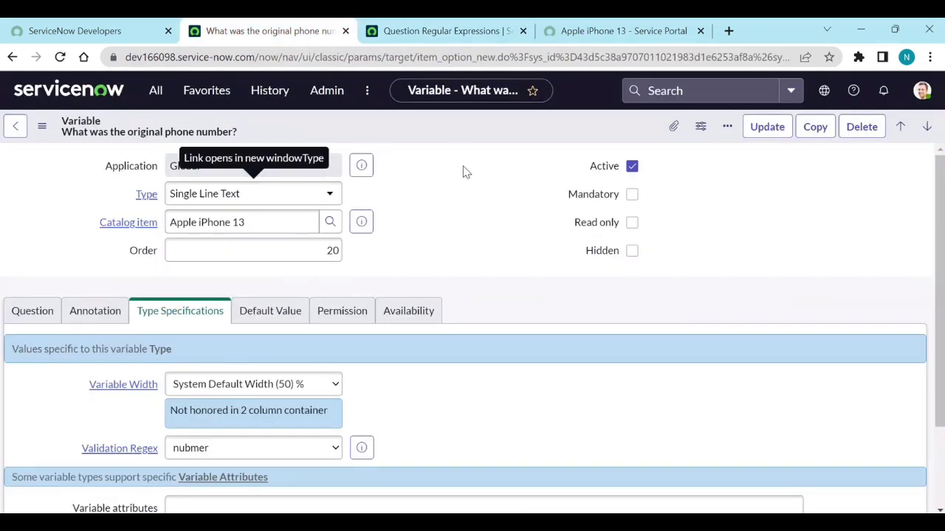
pyautogui.moveTo(544, 525)
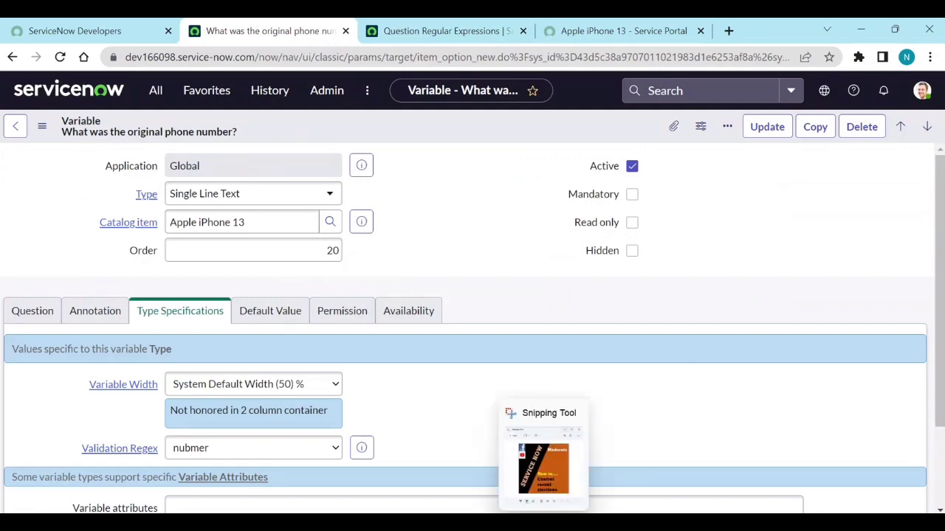